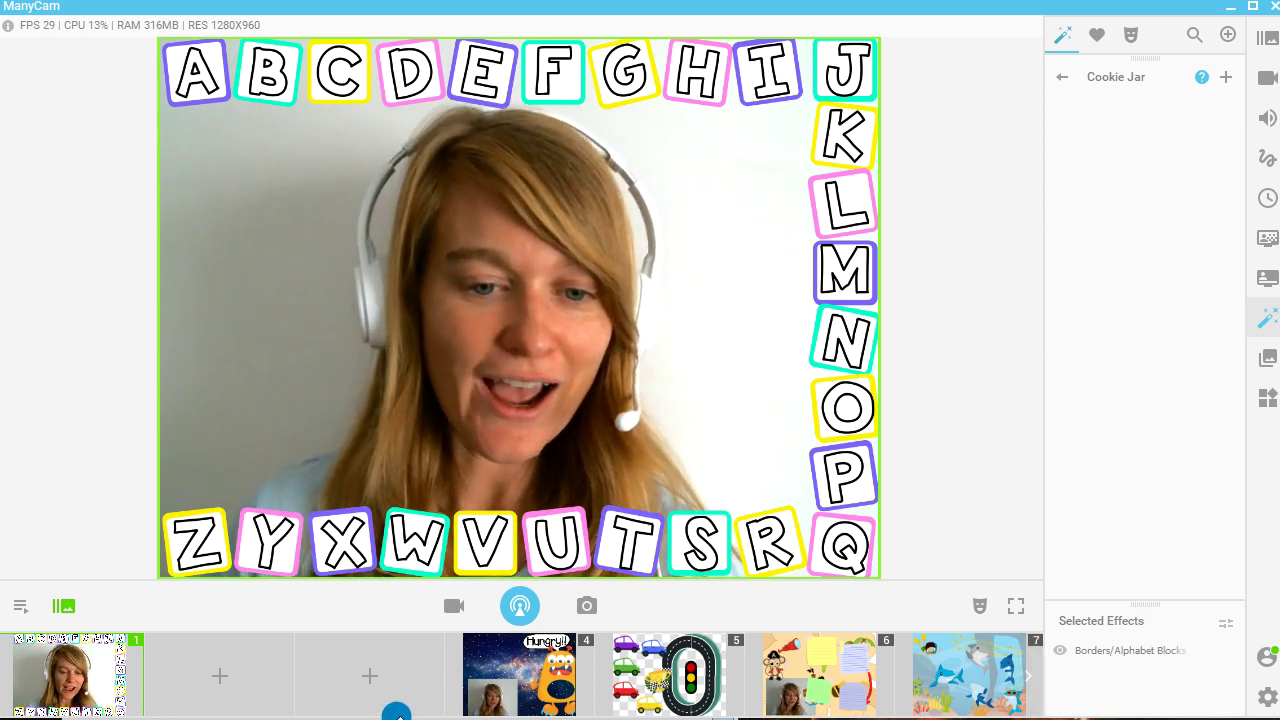
Browse Explorer to Cookie Jar Rewards from Kat Teacher > MCV Files Cookie Jar Reward, then return to ManyCam's Effects list.
{"action": "mouse_move", "coordinate": [385, 719]}
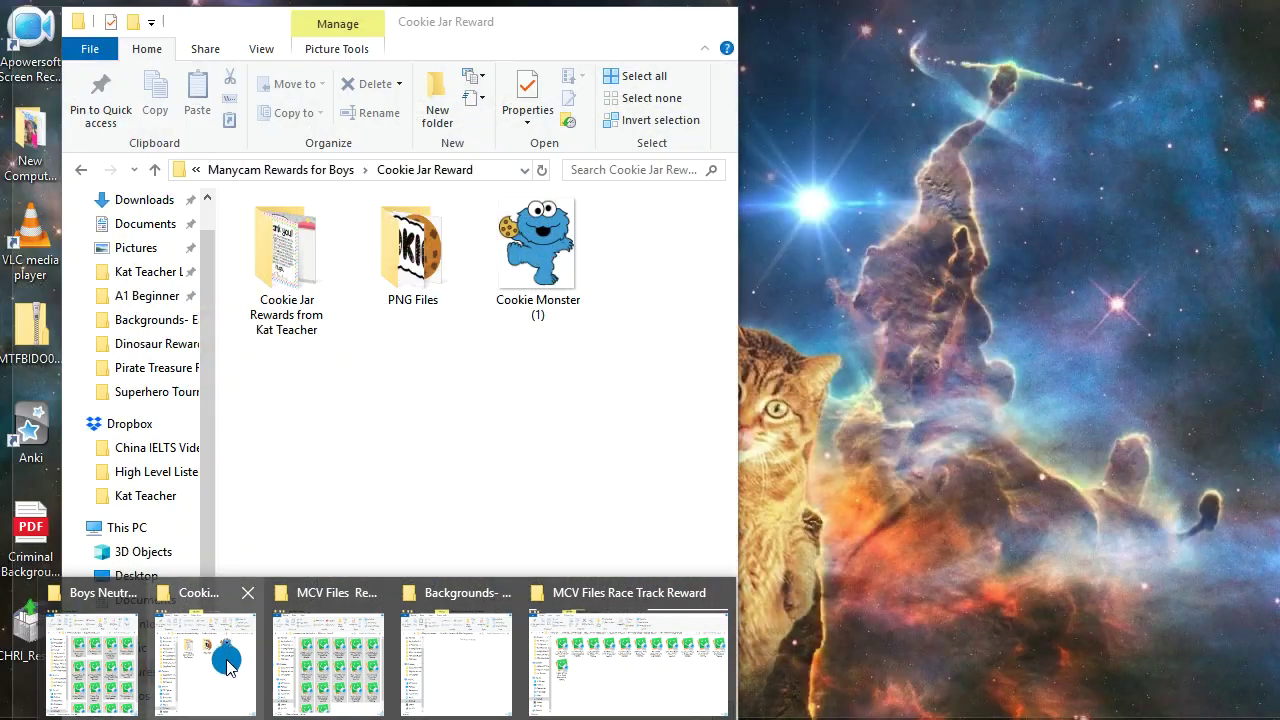
{"action": "left_click", "coordinate": [215, 660]}
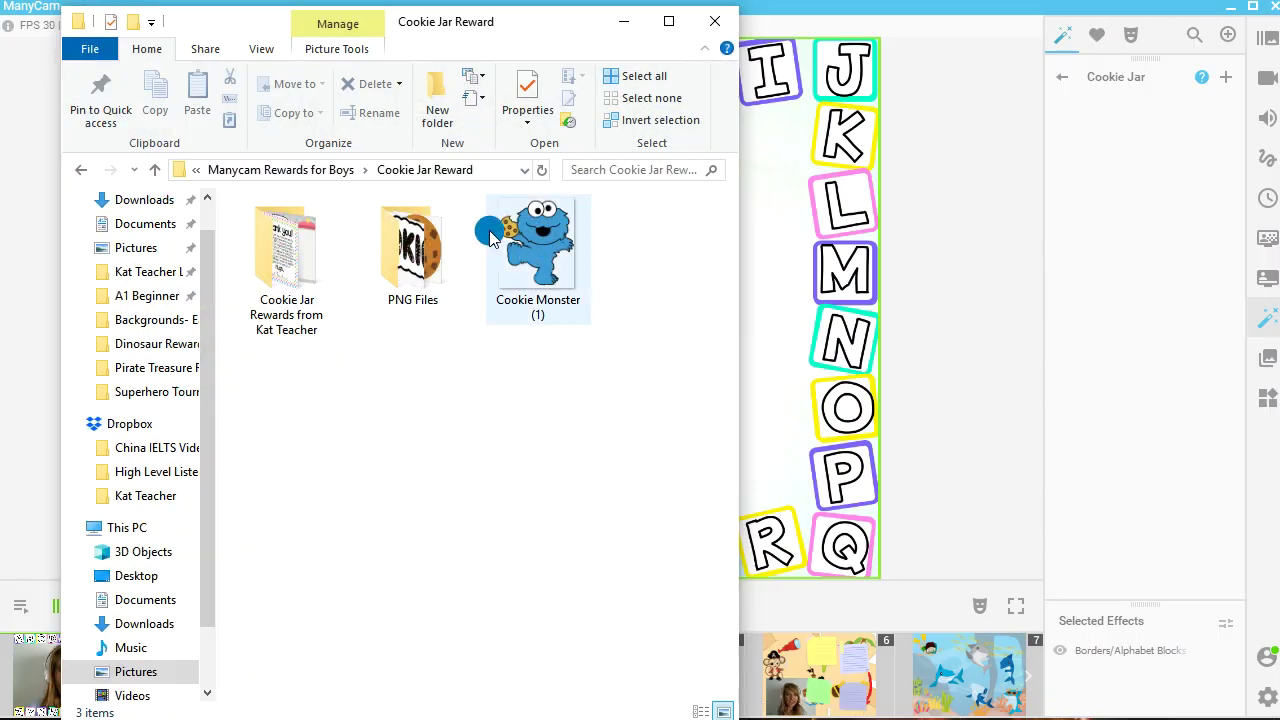
{"action": "double_click", "coordinate": [252, 272]}
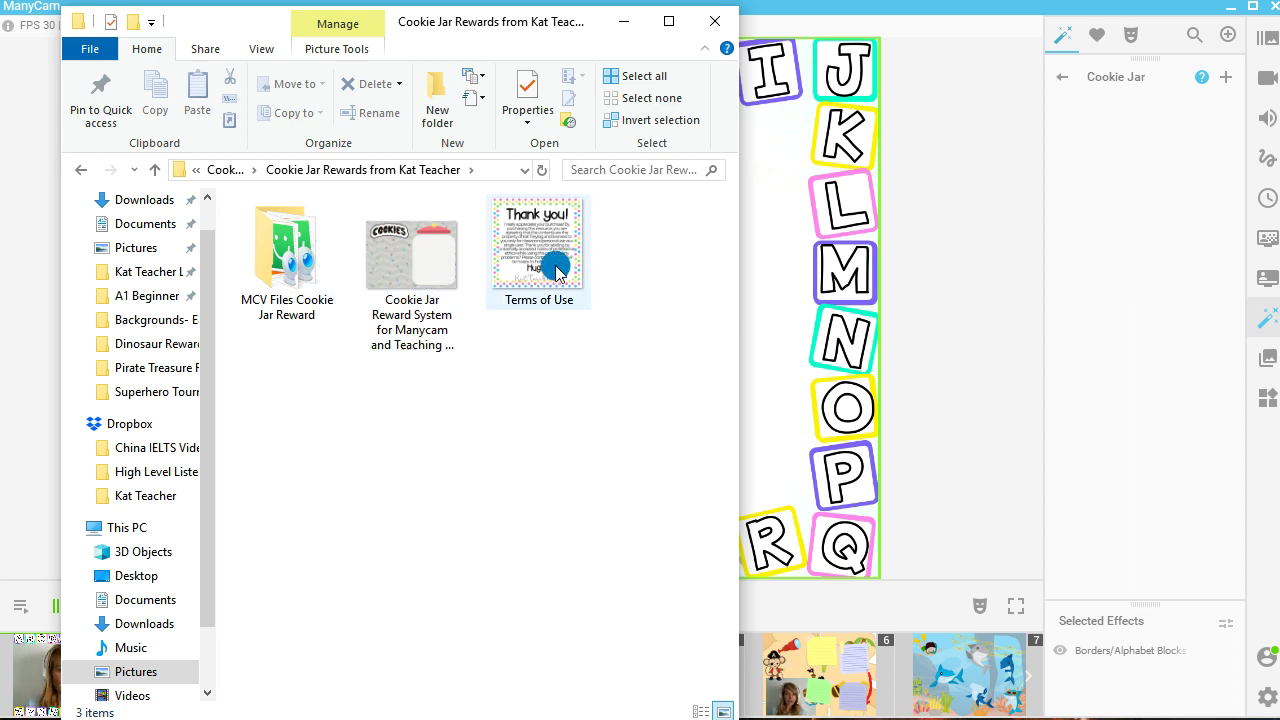
{"action": "left_click", "coordinate": [282, 298]}
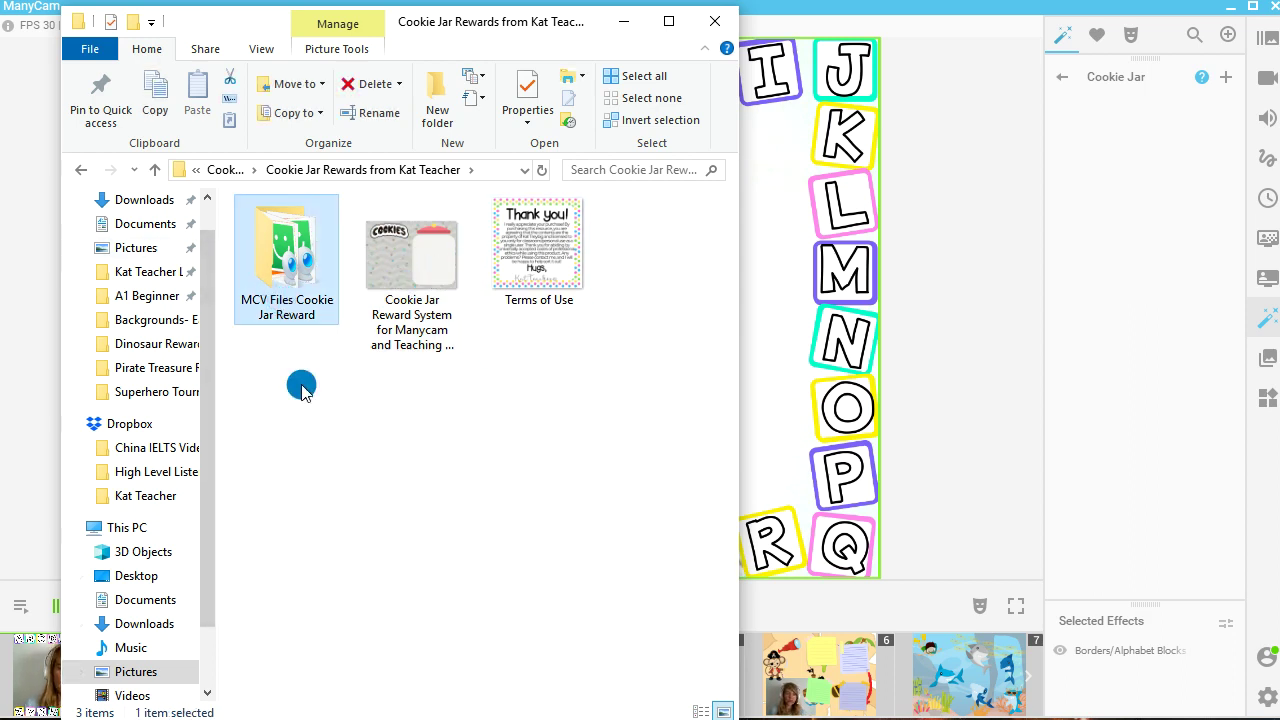
{"action": "double_click", "coordinate": [307, 288]}
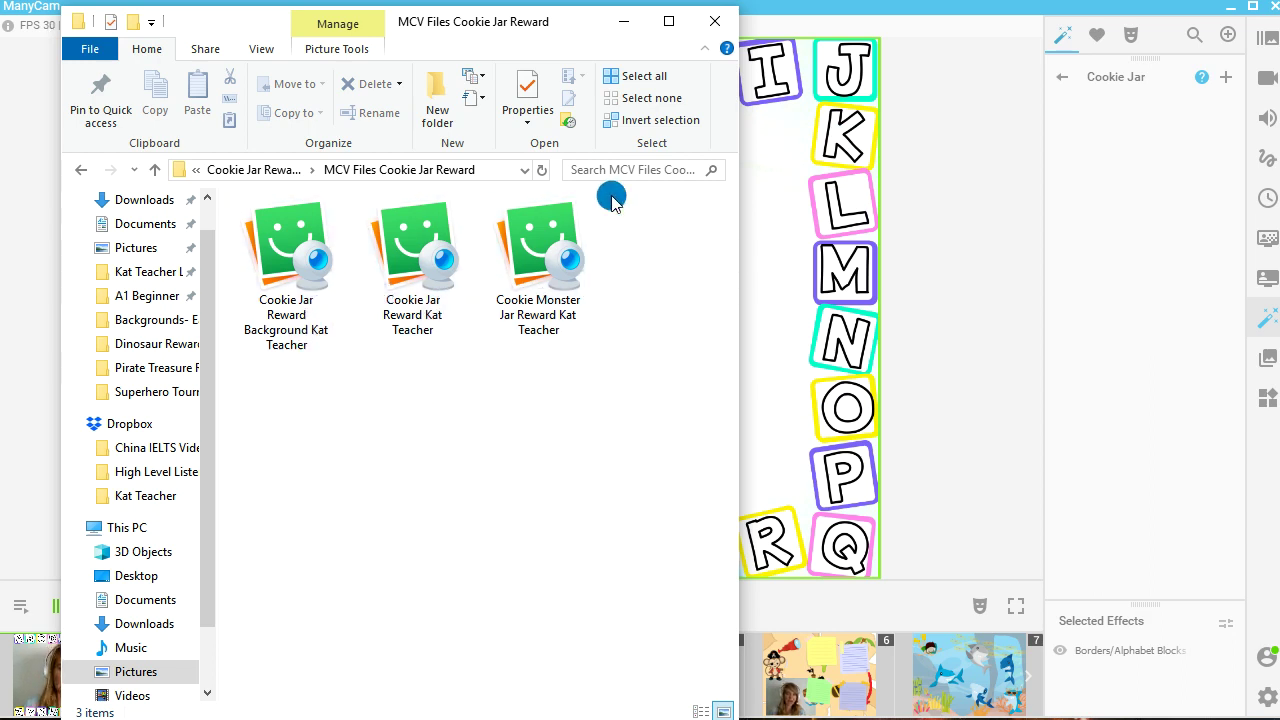
{"action": "left_click", "coordinate": [976, 296]}
{"action": "left_click", "coordinate": [1065, 77]}
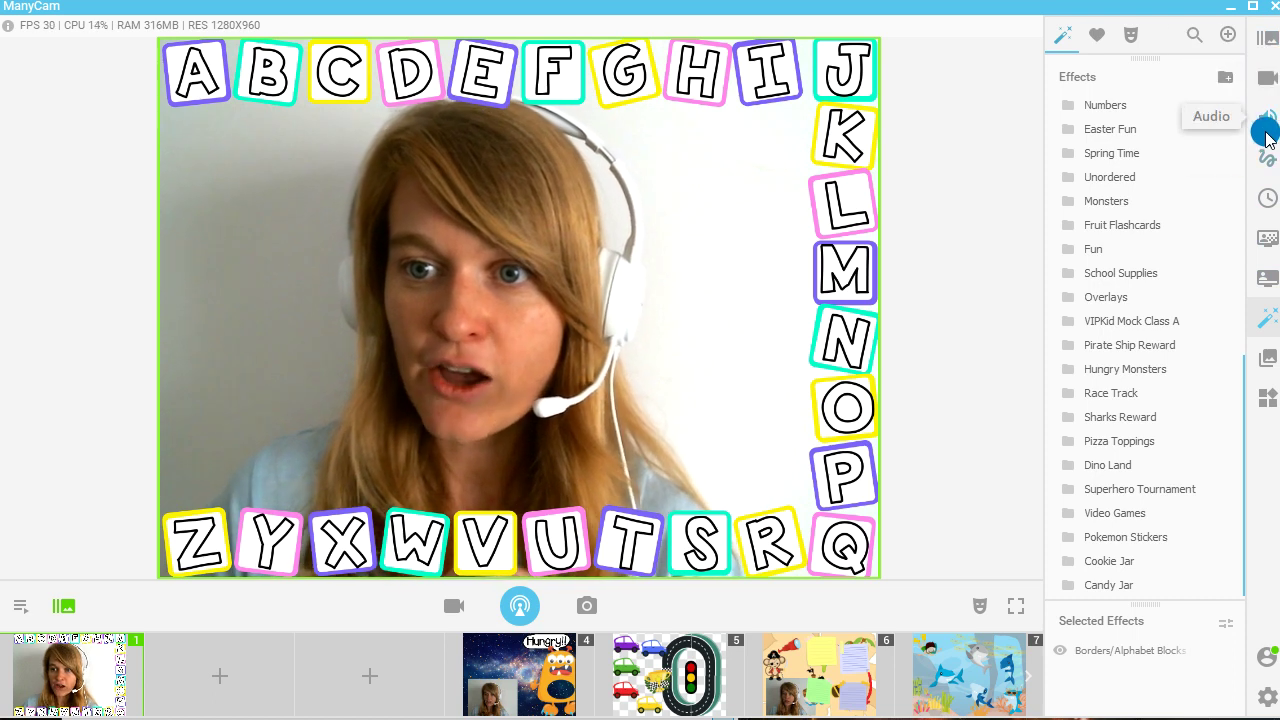
Create a new effects category titled 'Cookie Jar' and open it.
{"action": "left_click", "coordinate": [1262, 314]}
{"action": "left_click", "coordinate": [1262, 314]}
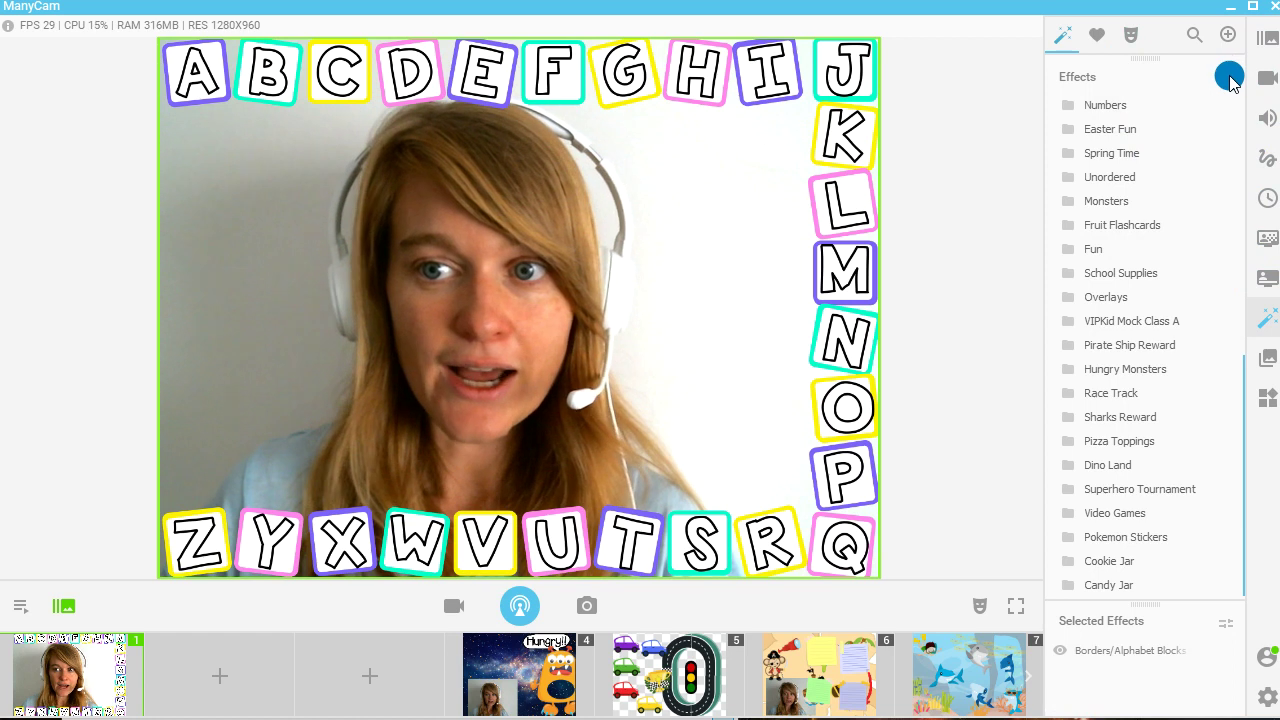
{"action": "left_click", "coordinate": [1229, 78]}
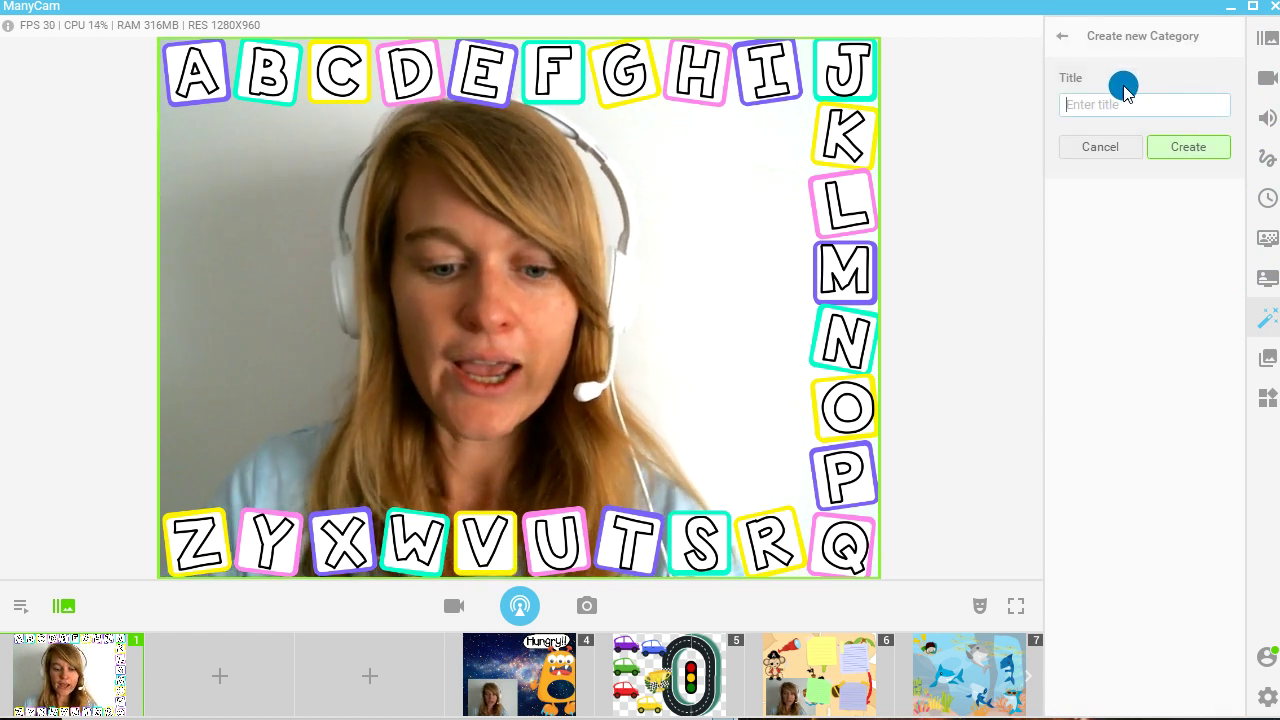
{"action": "type", "text": "Cookie Jar"}
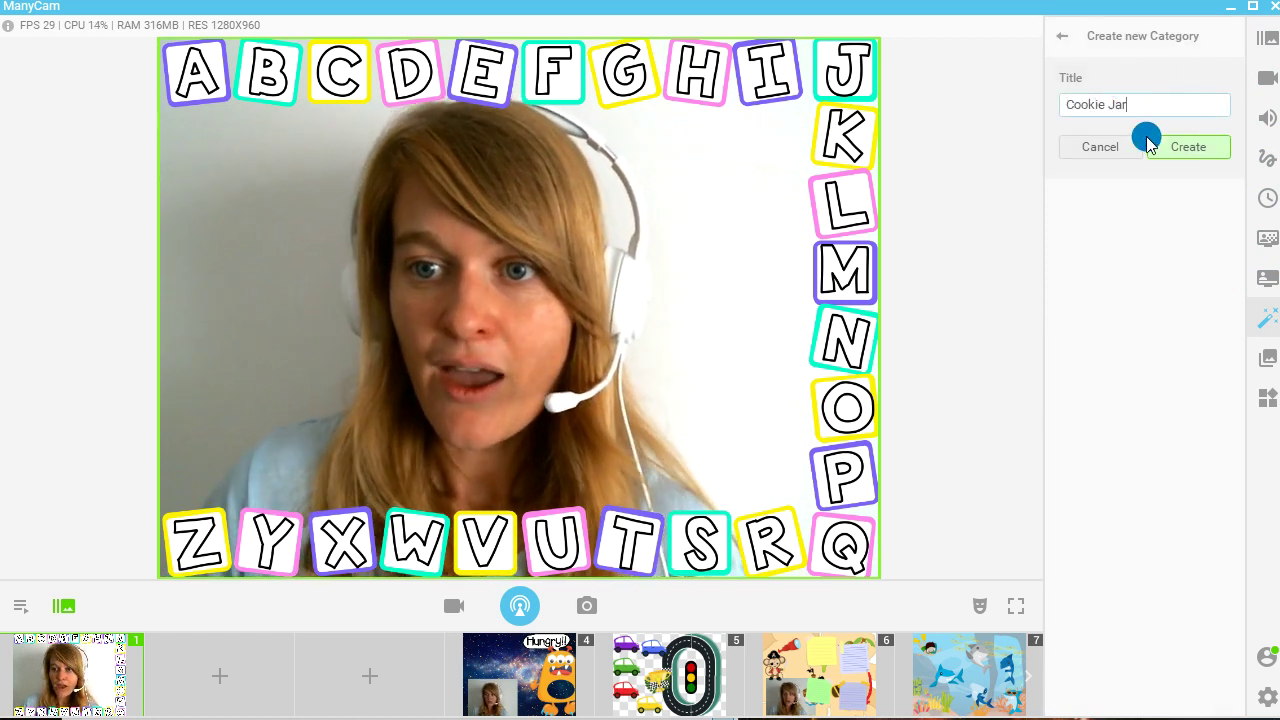
{"action": "left_click", "coordinate": [1187, 148]}
{"action": "scroll", "coordinate": [1090, 540], "scroll_direction": "down", "scroll_amount": 1}
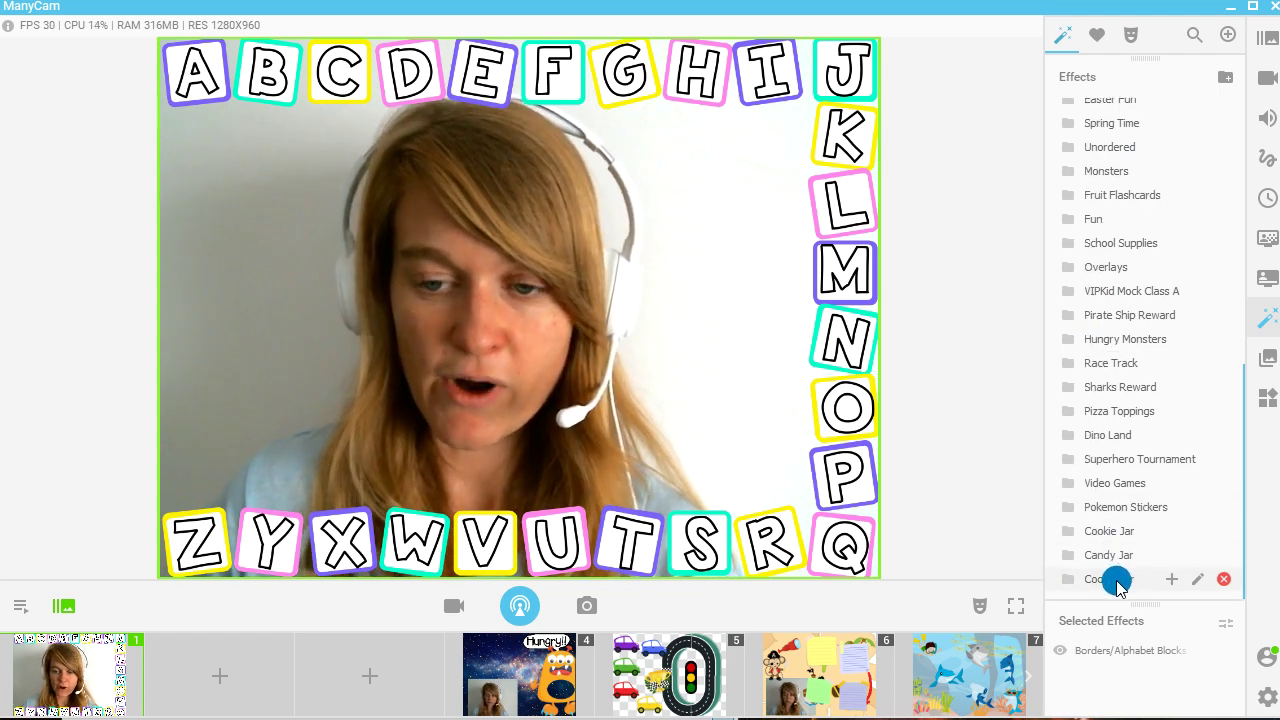
{"action": "left_click", "coordinate": [1110, 580]}
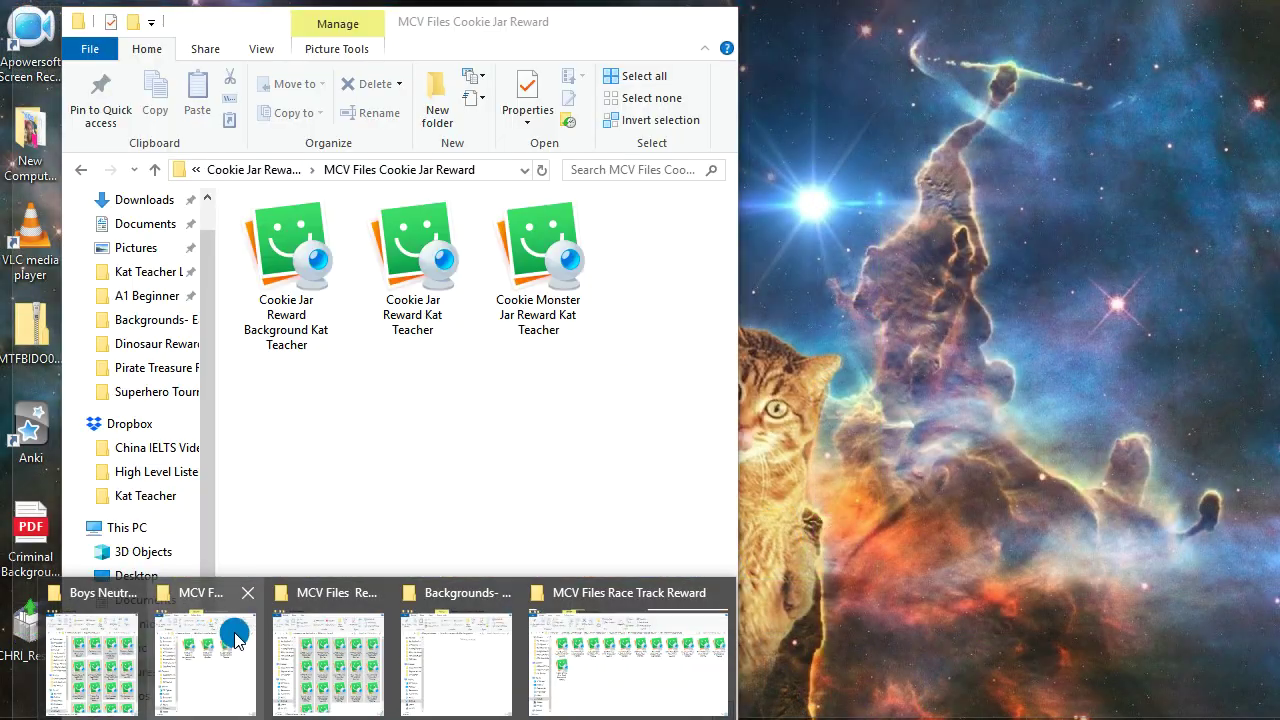
Copy all three files from MCV Files Cookie Jar Reward into ManyCam's Cookie Jar category.
{"action": "mouse_move", "coordinate": [308, 635]}
{"action": "left_click", "coordinate": [241, 626]}
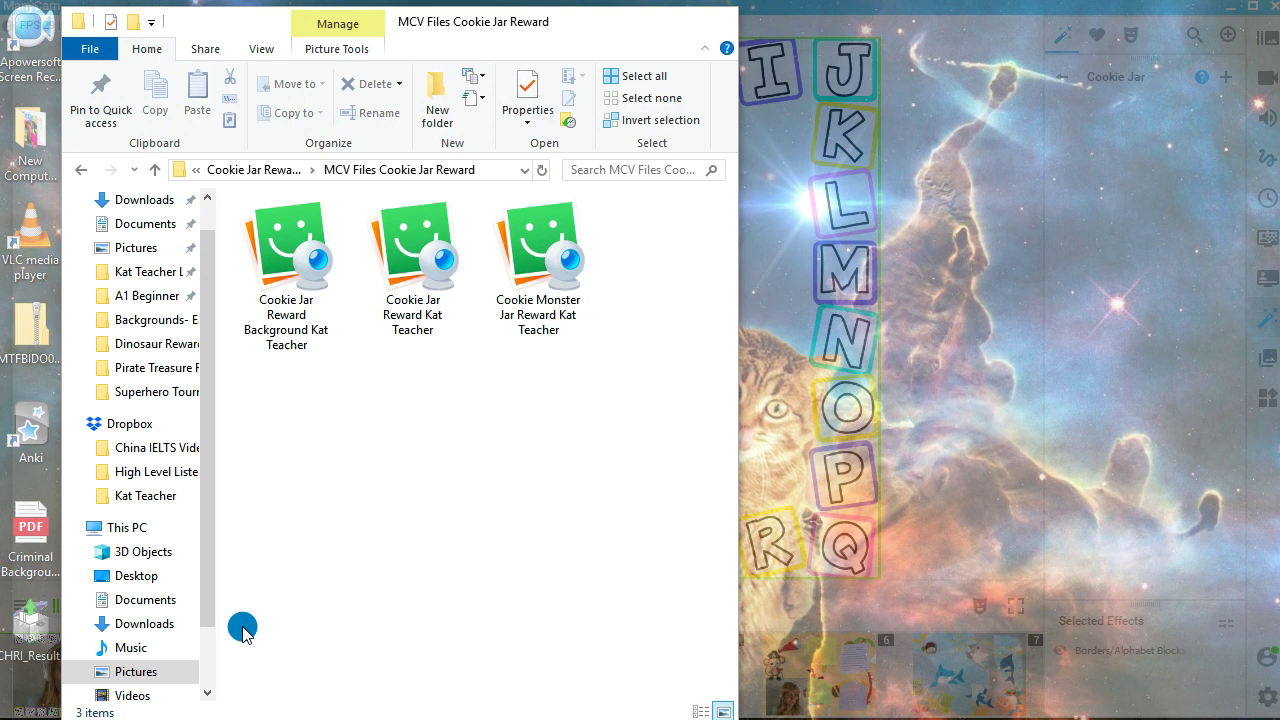
{"action": "left_click_drag", "start_coordinate": [635, 303], "coordinate": [310, 275]}
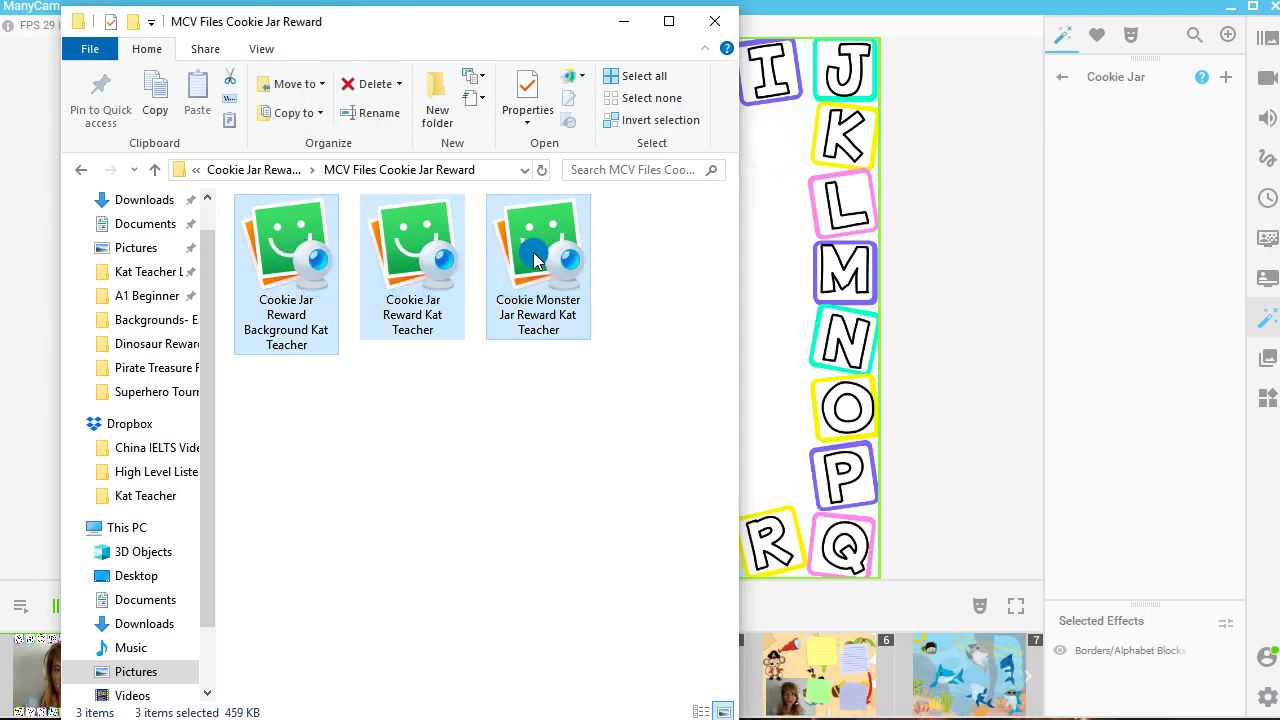
{"action": "left_click_drag", "start_coordinate": [535, 260], "coordinate": [1122, 210]}
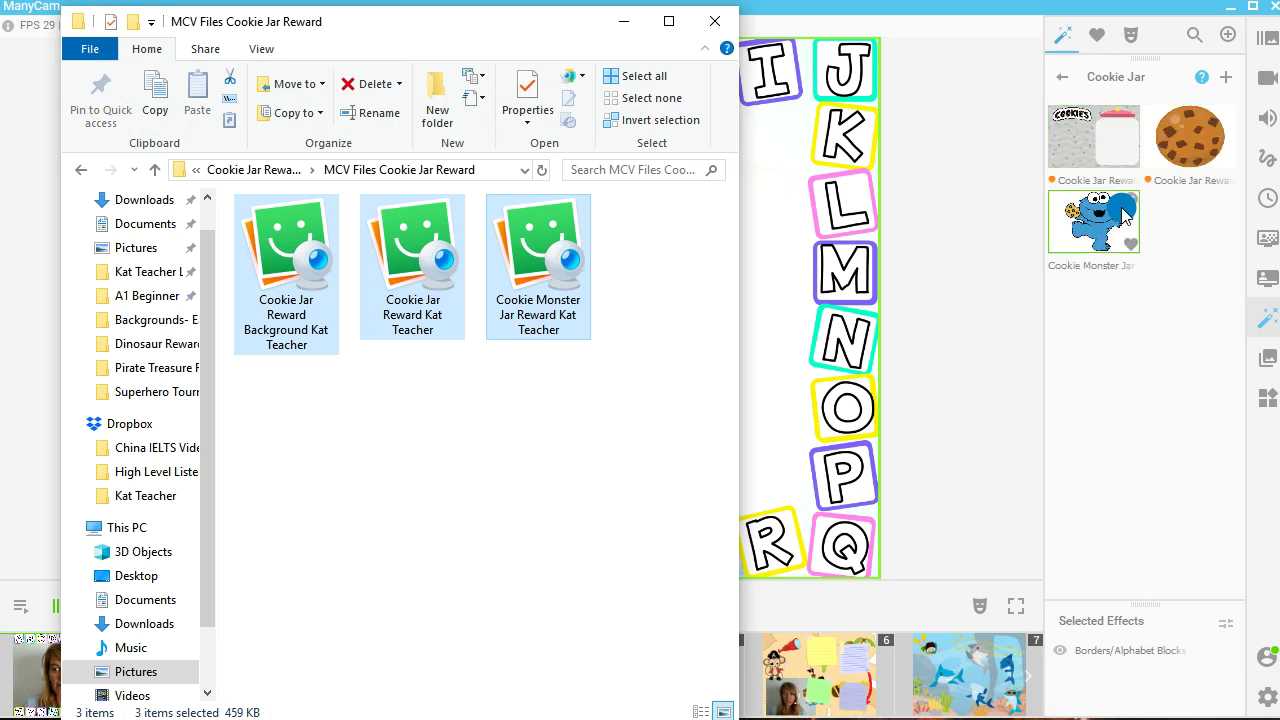
{"action": "left_click", "coordinate": [623, 21]}
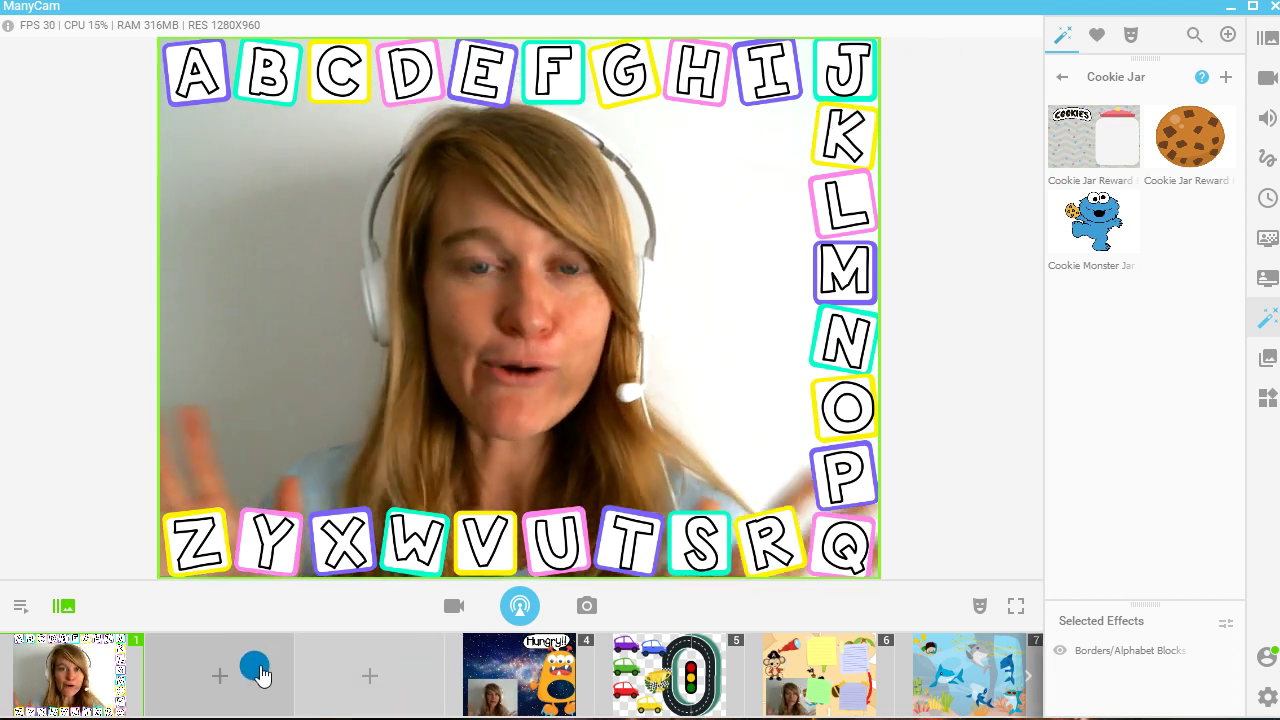
{"action": "mouse_move", "coordinate": [1095, 145]}
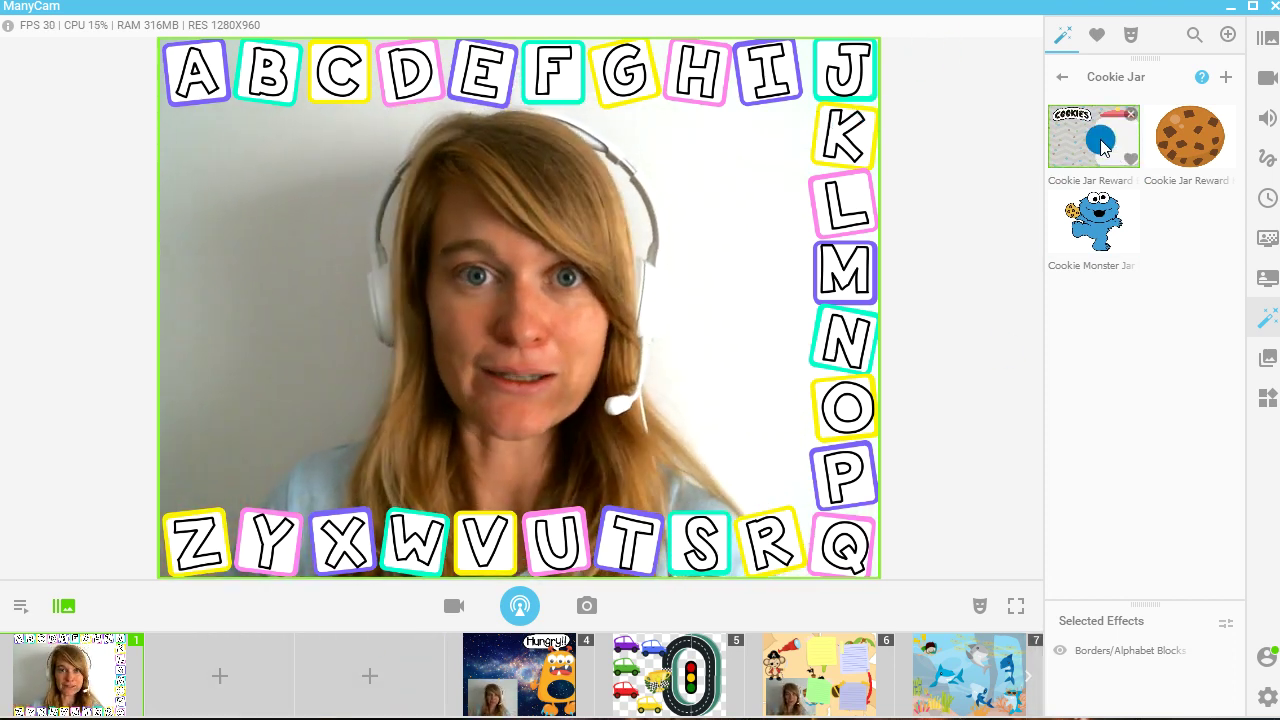
{"action": "left_click", "coordinate": [1173, 158]}
{"action": "left_click_drag", "start_coordinate": [614, 354], "coordinate": [693, 348]}
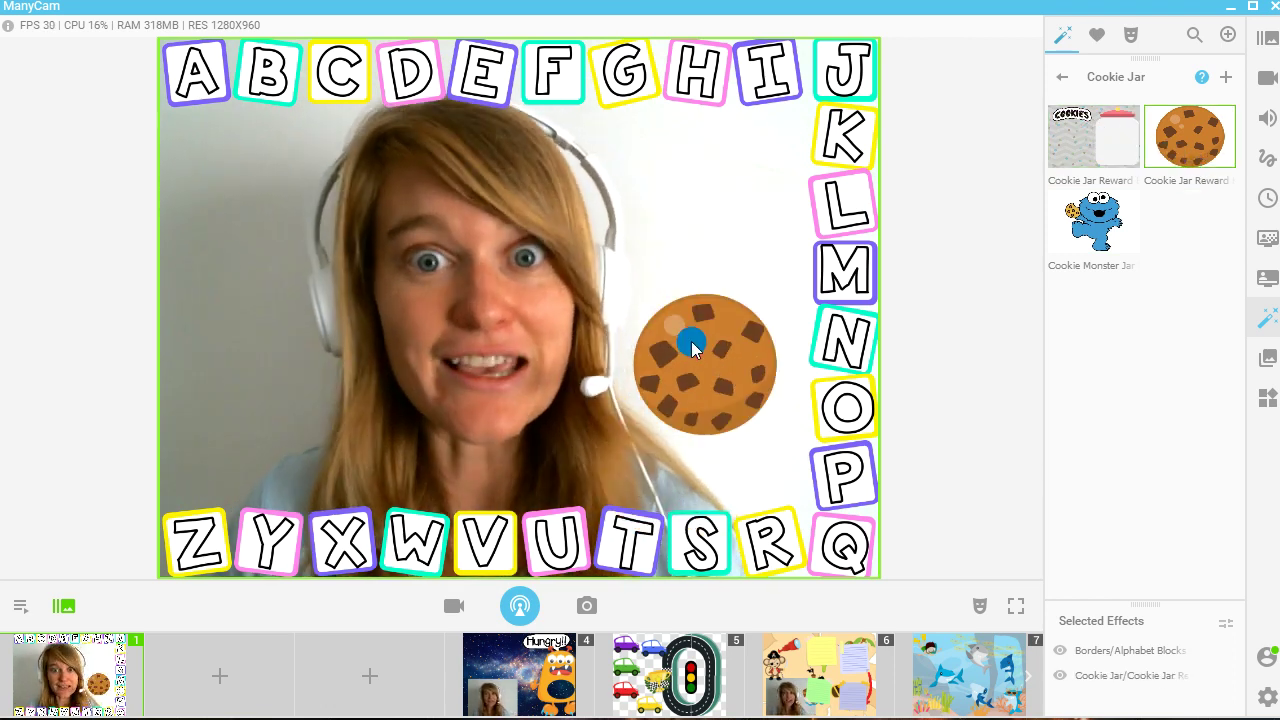
{"action": "left_click", "coordinate": [1199, 145]}
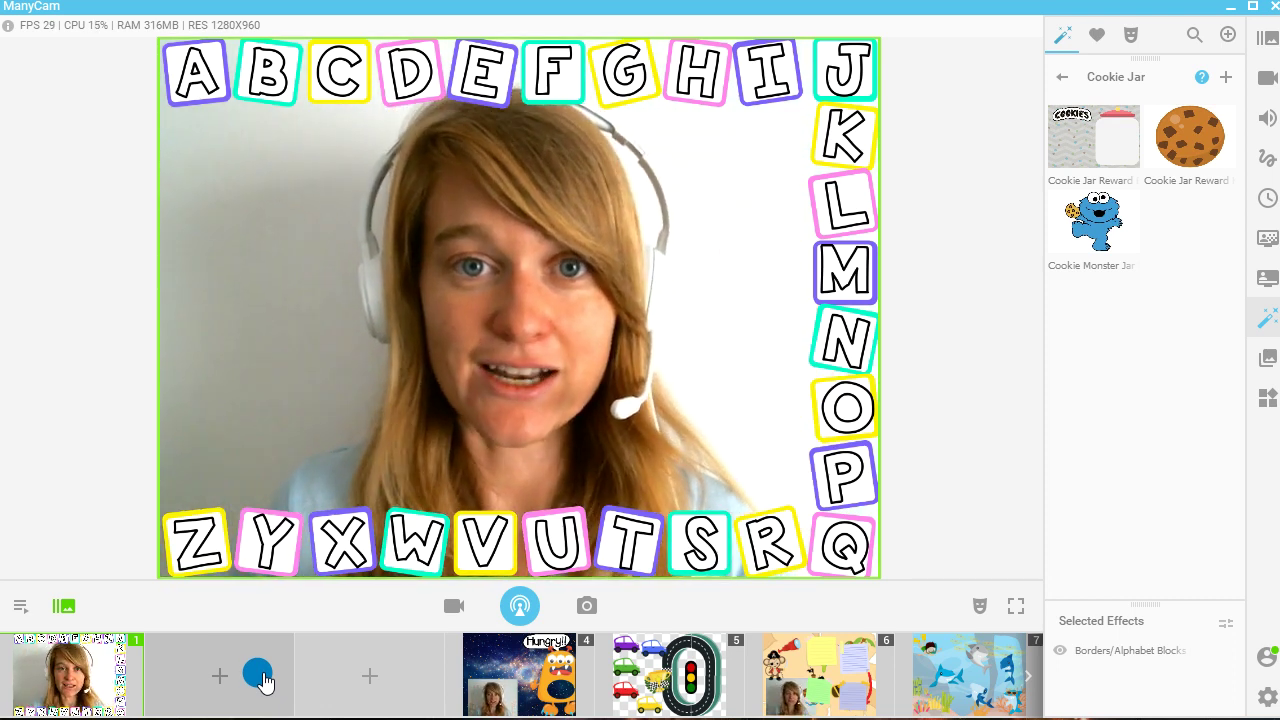
Fill preset 2 with a Silver blank image, make it live, and apply the Cookie Jar Reward background.
{"action": "left_click", "coordinate": [220, 674]}
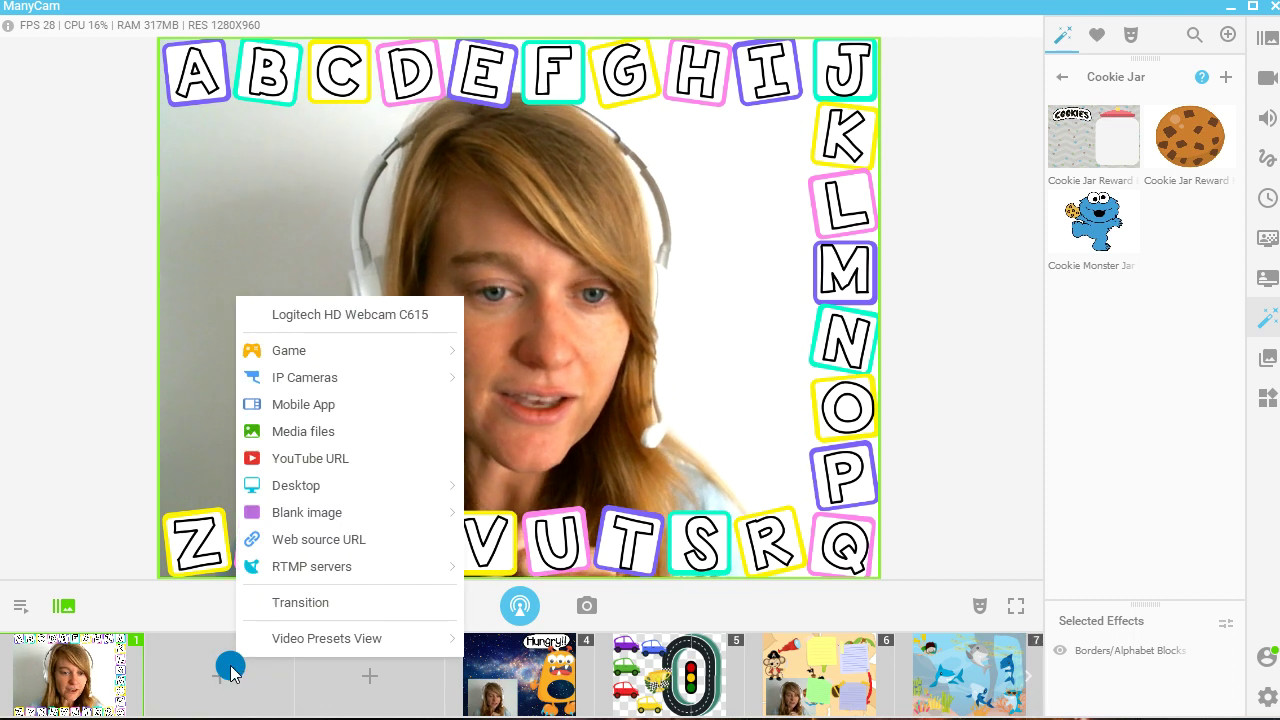
{"action": "mouse_move", "coordinate": [352, 510]}
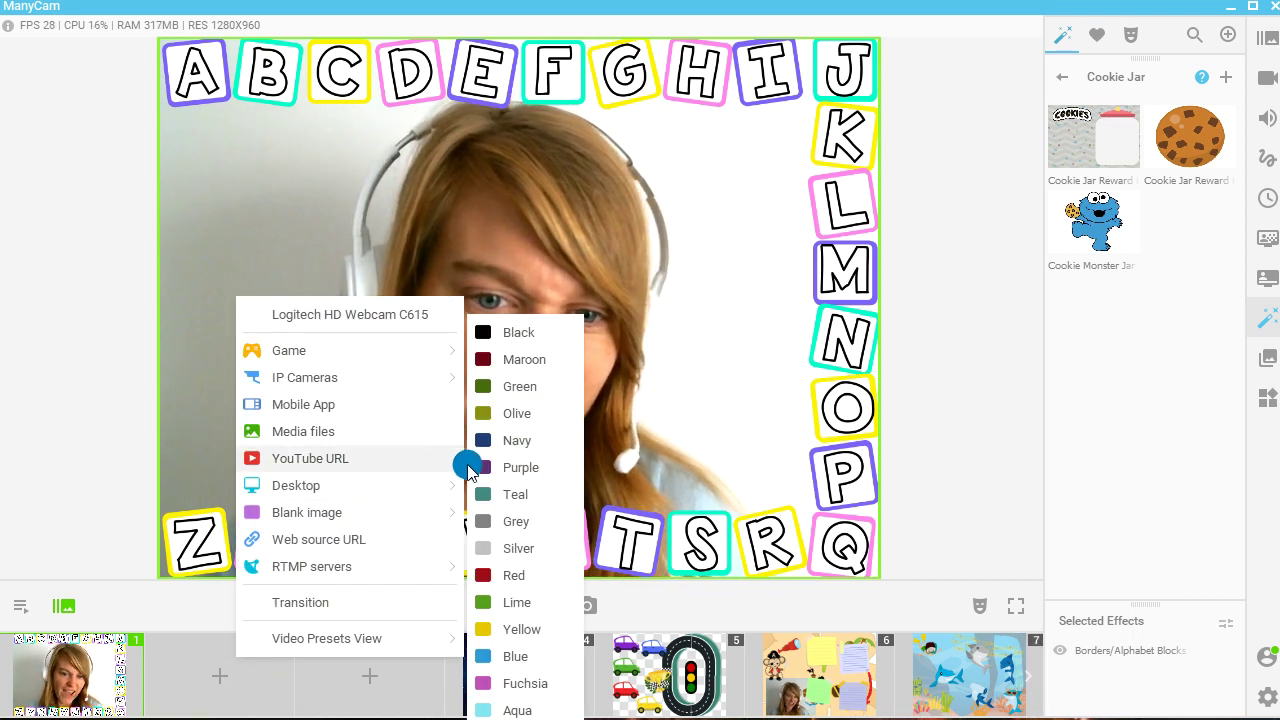
{"action": "left_click", "coordinate": [557, 548]}
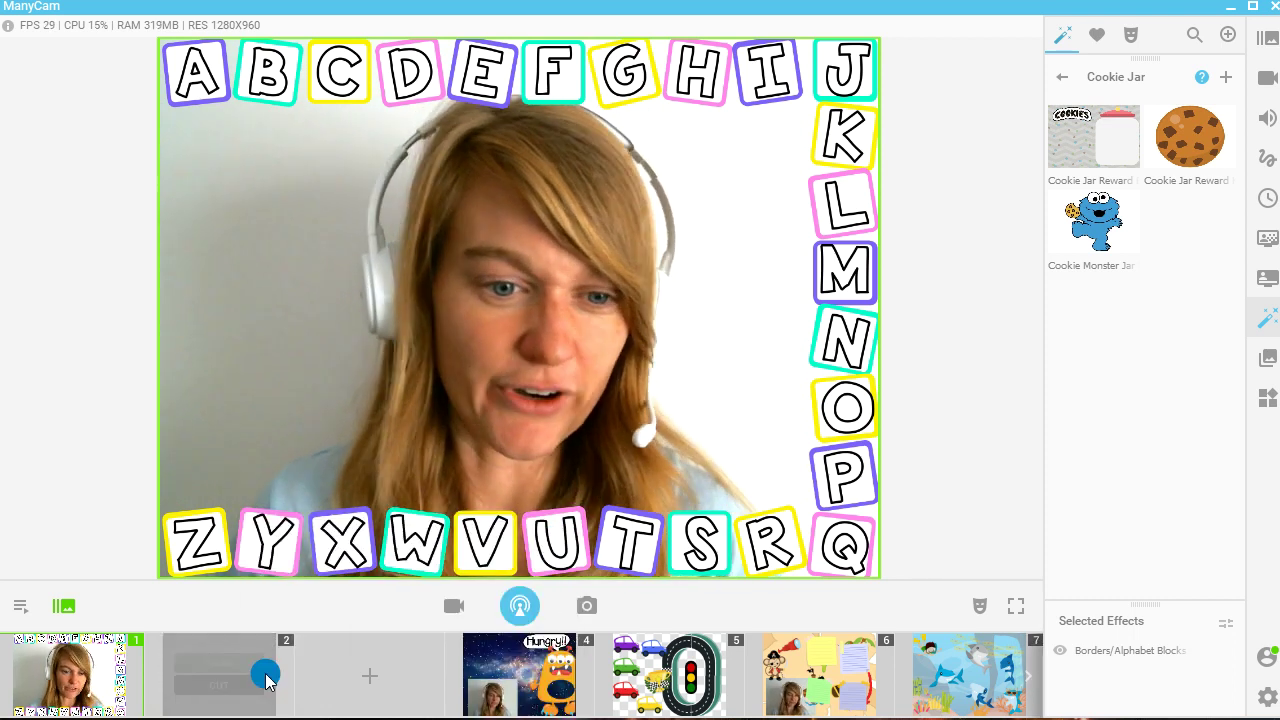
{"action": "left_click", "coordinate": [250, 665]}
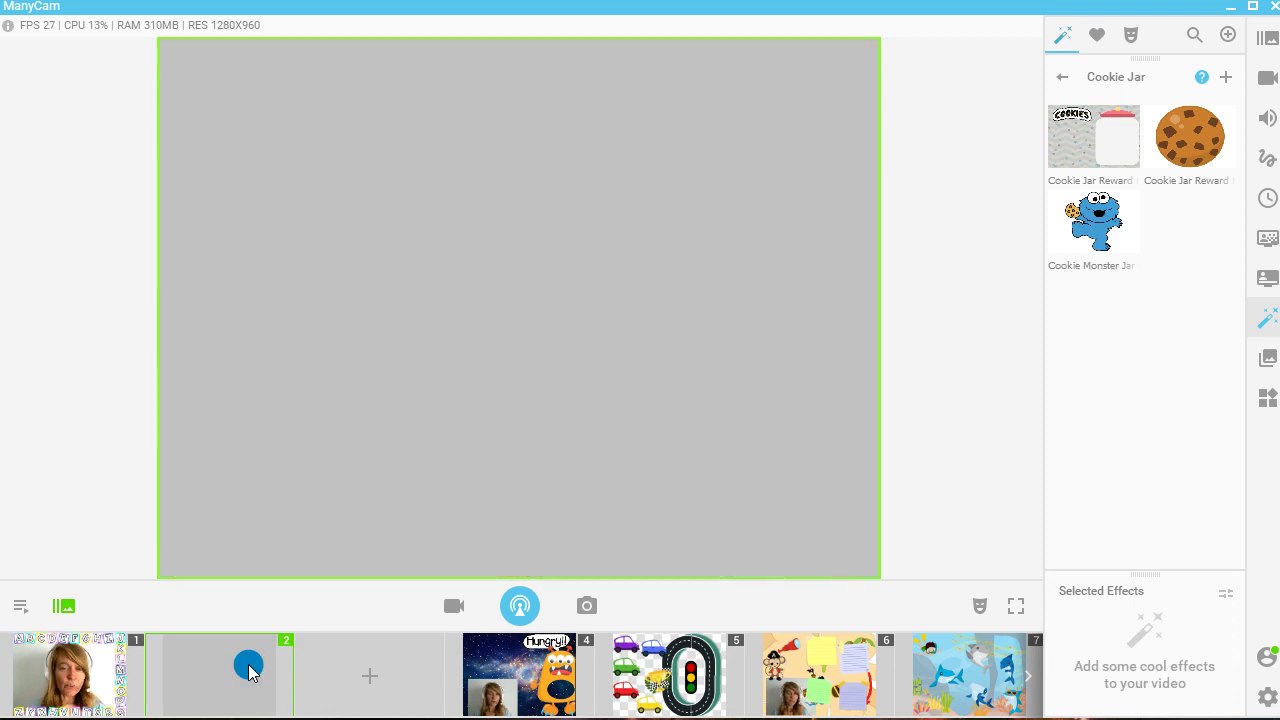
{"action": "left_click", "coordinate": [1093, 160]}
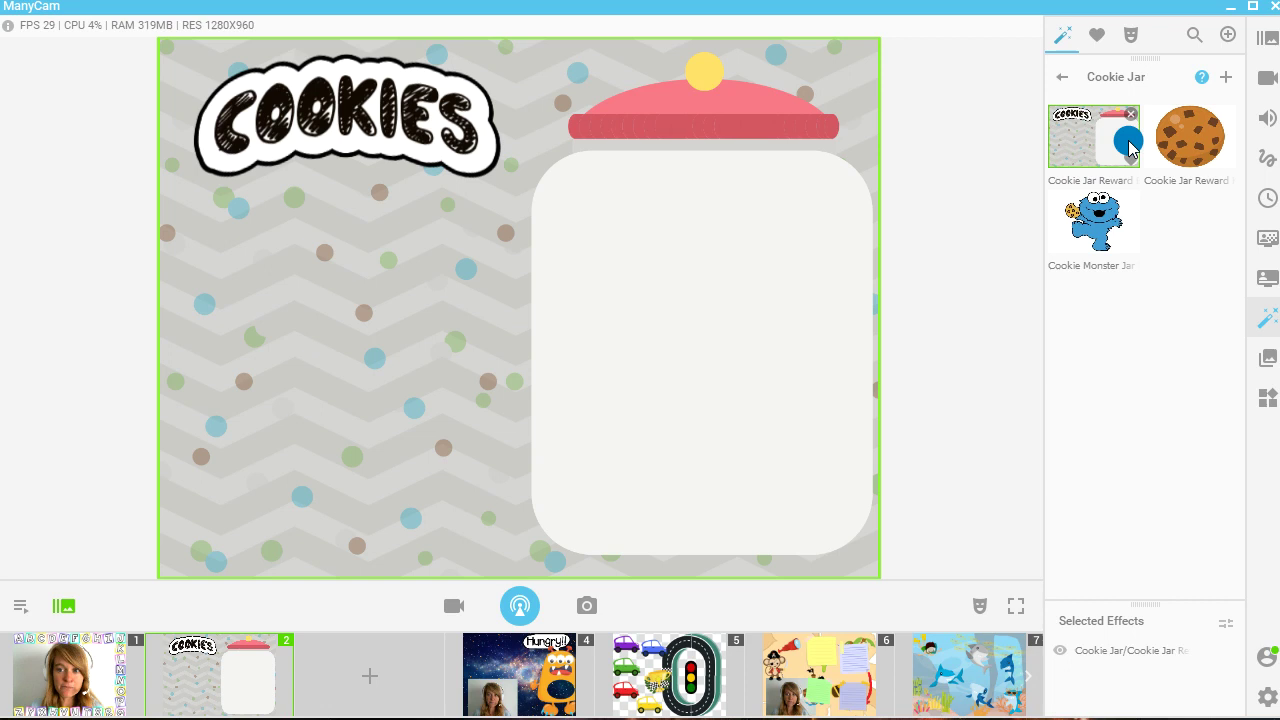
Add five cookies to preset 2 and pile them to the left of the jar.
{"action": "left_click", "coordinate": [1182, 142]}
{"action": "left_click_drag", "start_coordinate": [616, 462], "coordinate": [252, 280]}
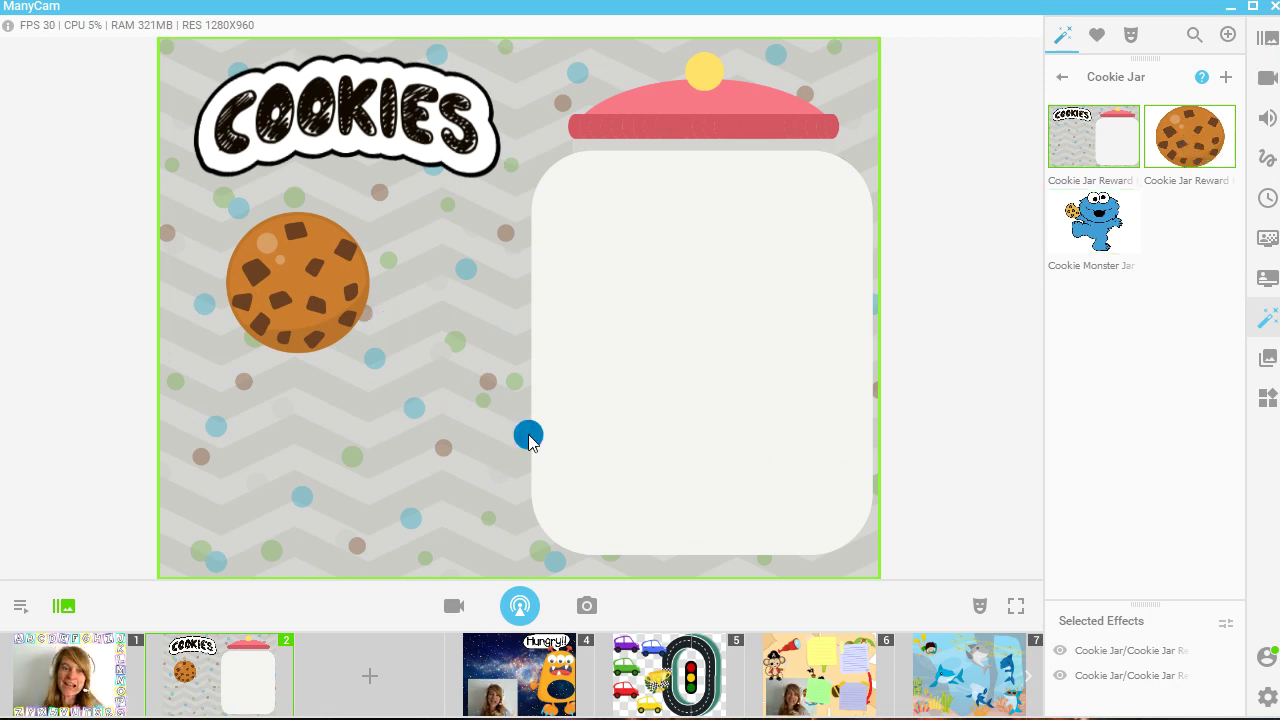
{"action": "left_click", "coordinate": [1198, 143]}
{"action": "left_click_drag", "start_coordinate": [714, 434], "coordinate": [360, 418]}
{"action": "left_click", "coordinate": [1157, 149]}
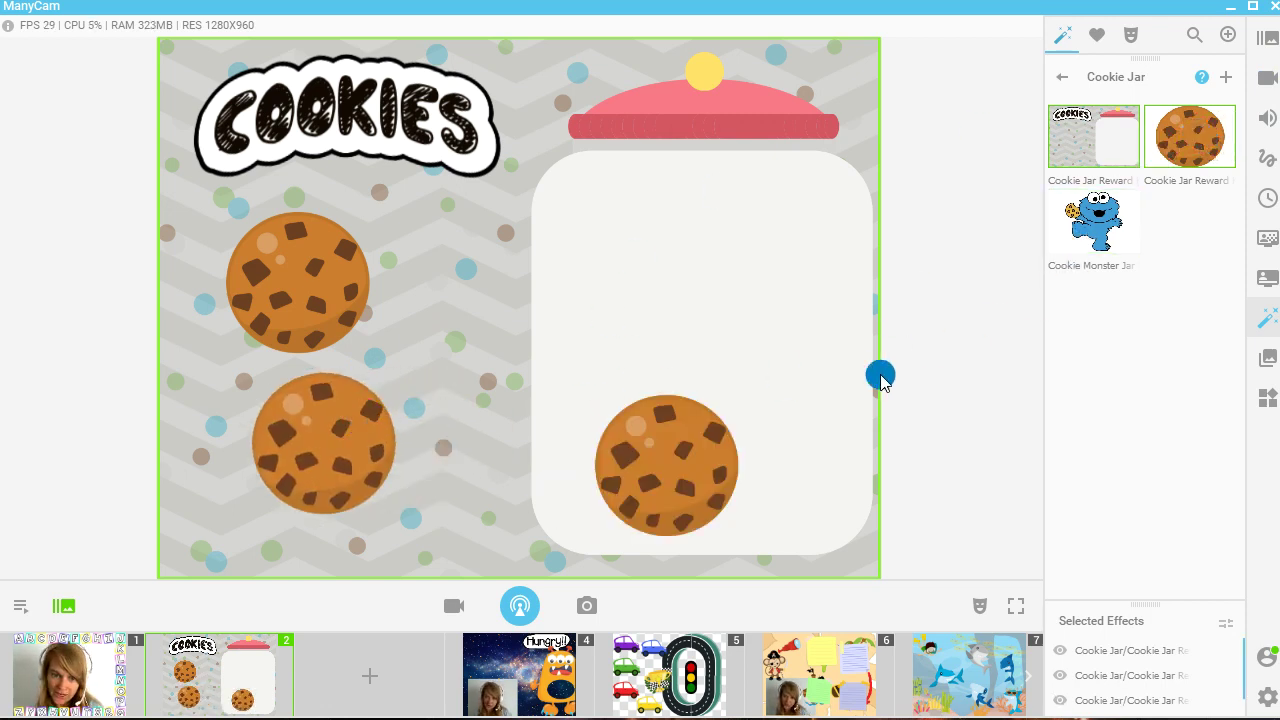
{"action": "left_click_drag", "start_coordinate": [710, 469], "coordinate": [405, 380]}
{"action": "left_click", "coordinate": [1205, 135]}
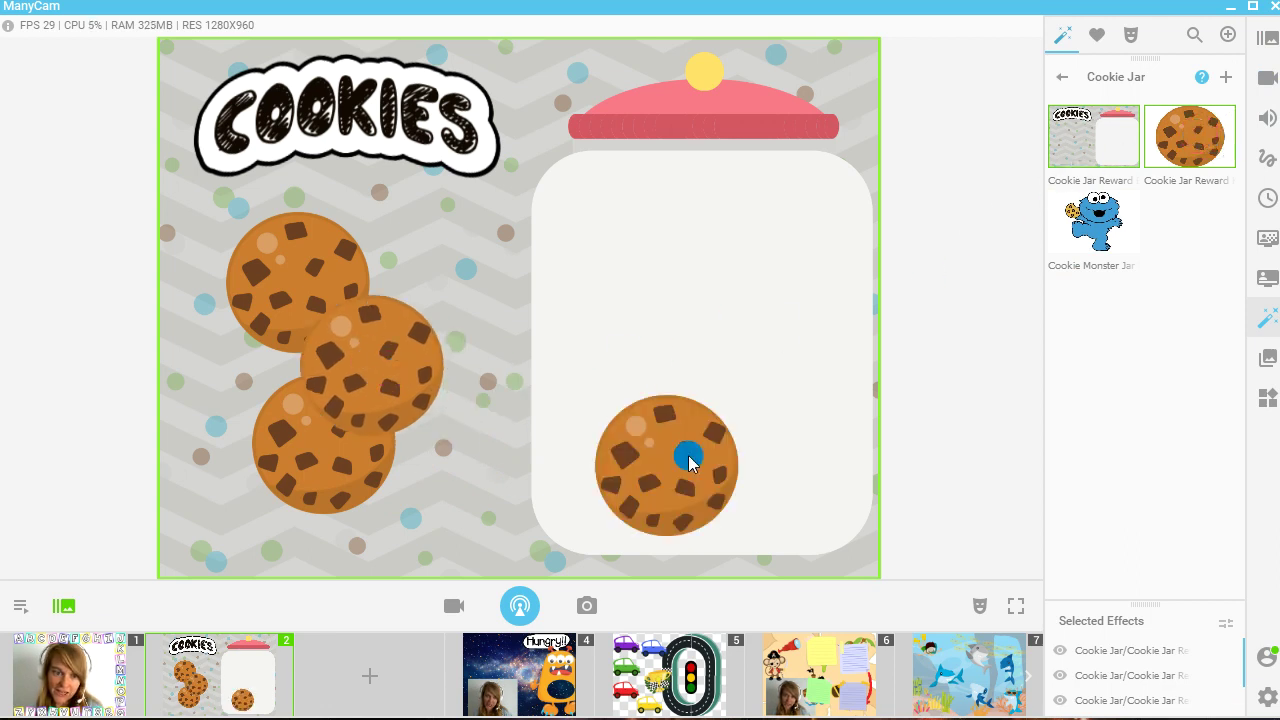
{"action": "left_click_drag", "start_coordinate": [686, 451], "coordinate": [450, 322]}
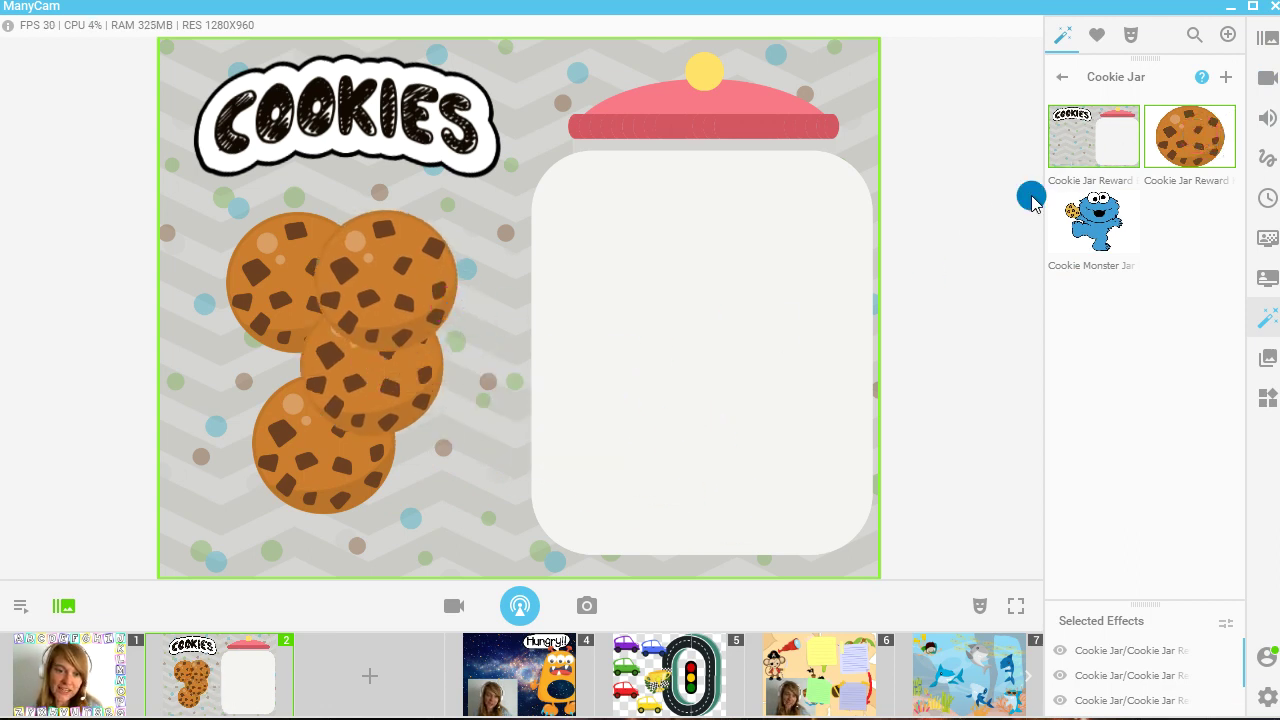
{"action": "left_click", "coordinate": [1192, 138]}
{"action": "left_click_drag", "start_coordinate": [699, 460], "coordinate": [457, 443]}
Rearrange the cookie pile, drop the top cookie into the jar, and switch to preset 1.
{"action": "left_click_drag", "start_coordinate": [335, 288], "coordinate": [362, 222]}
{"action": "left_click_drag", "start_coordinate": [388, 339], "coordinate": [337, 323]}
{"action": "left_click_drag", "start_coordinate": [443, 451], "coordinate": [434, 357]}
{"action": "left_click_drag", "start_coordinate": [402, 439], "coordinate": [450, 428]}
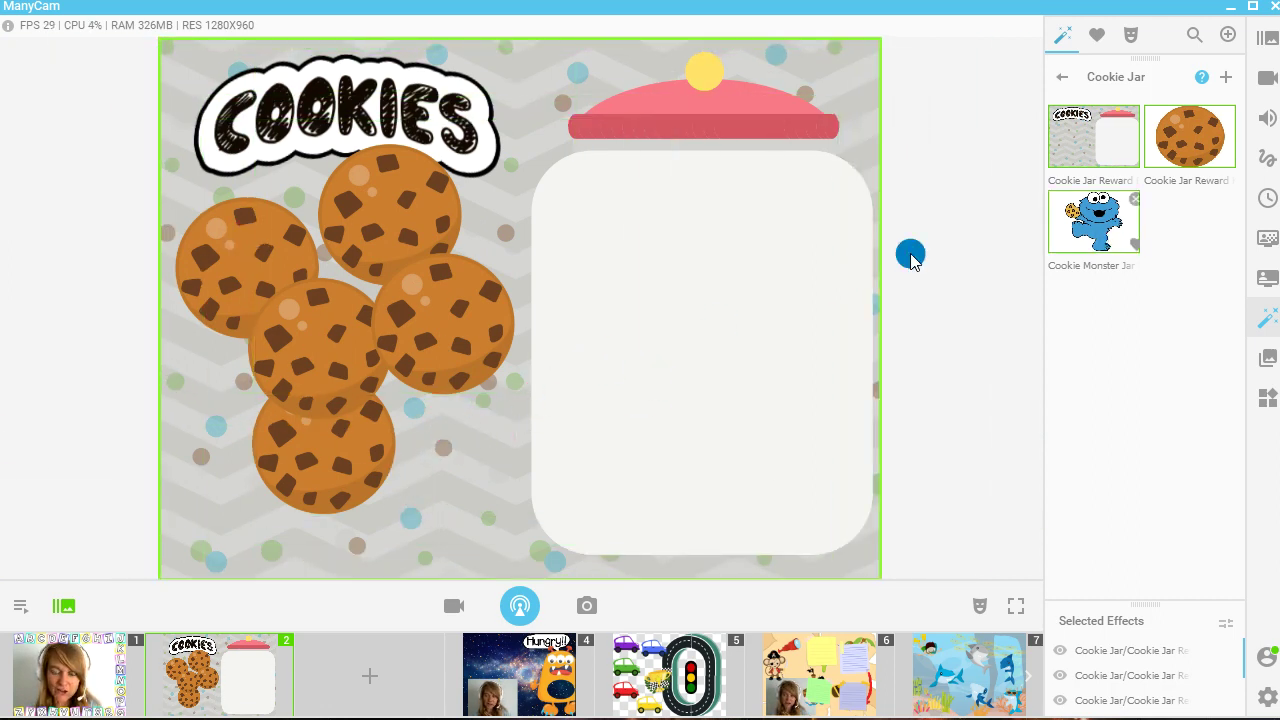
{"action": "left_click_drag", "start_coordinate": [343, 366], "coordinate": [466, 381]}
{"action": "left_click_drag", "start_coordinate": [436, 336], "coordinate": [347, 369]}
{"action": "left_click_drag", "start_coordinate": [349, 206], "coordinate": [604, 484]}
{"action": "left_click", "coordinate": [95, 672]}
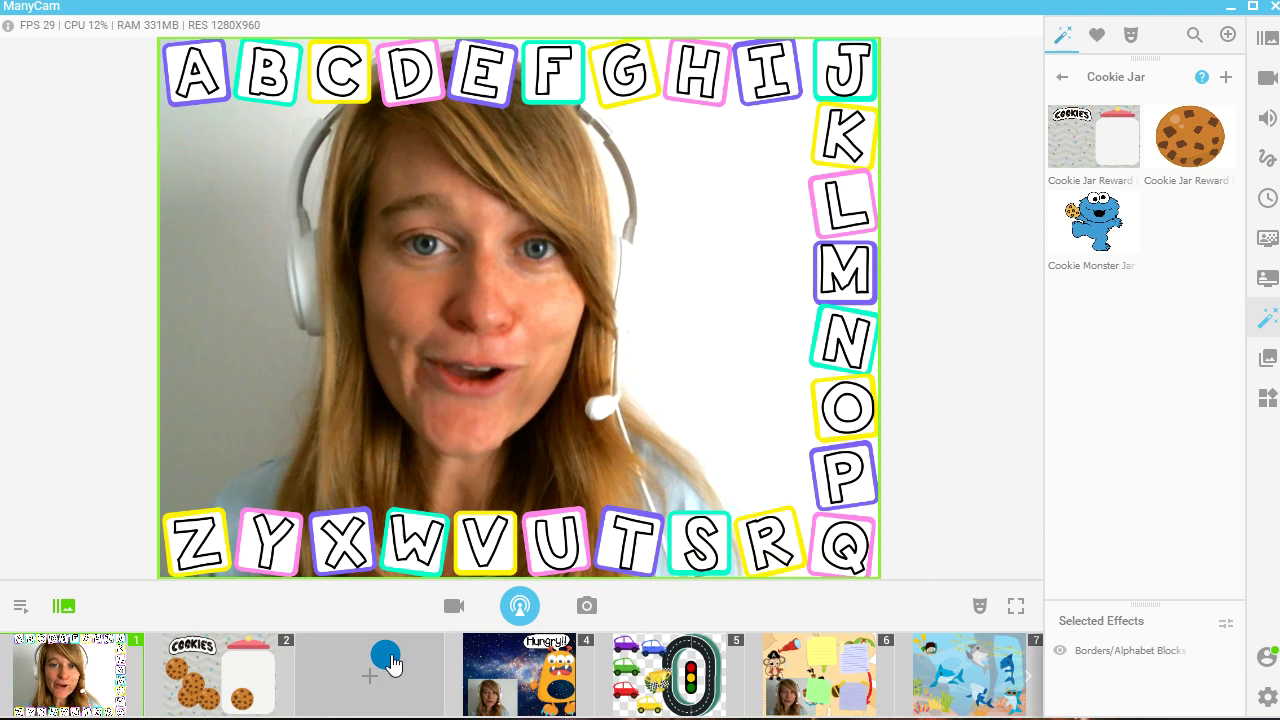
Move every remaining cookie from the pile into the jar in preset 2.
{"action": "left_click", "coordinate": [220, 675]}
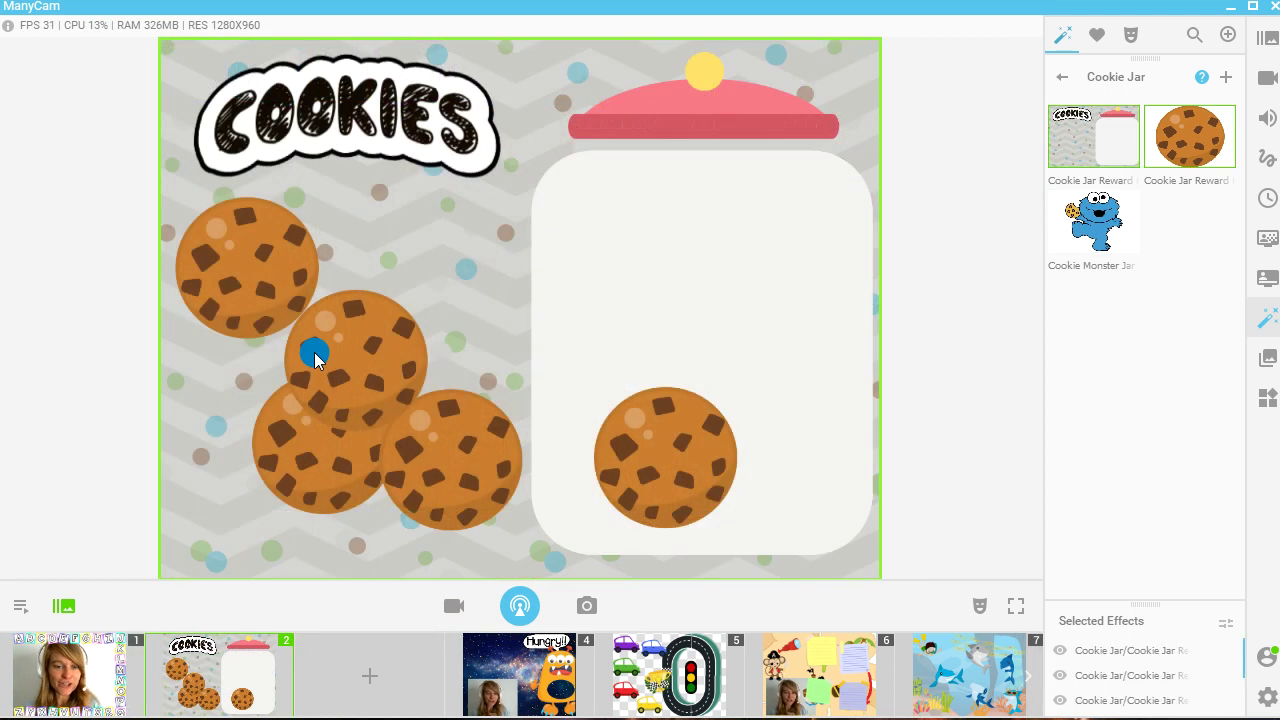
{"action": "left_click_drag", "start_coordinate": [314, 358], "coordinate": [700, 409]}
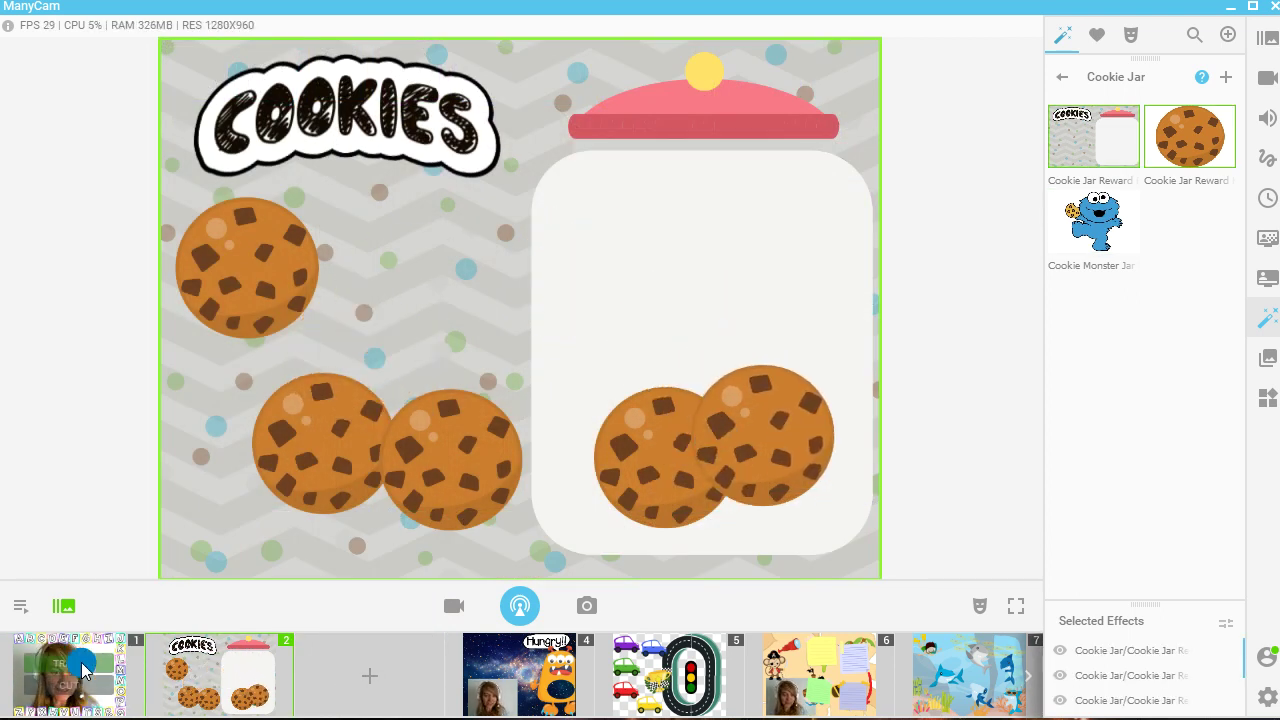
{"action": "left_click", "coordinate": [84, 670]}
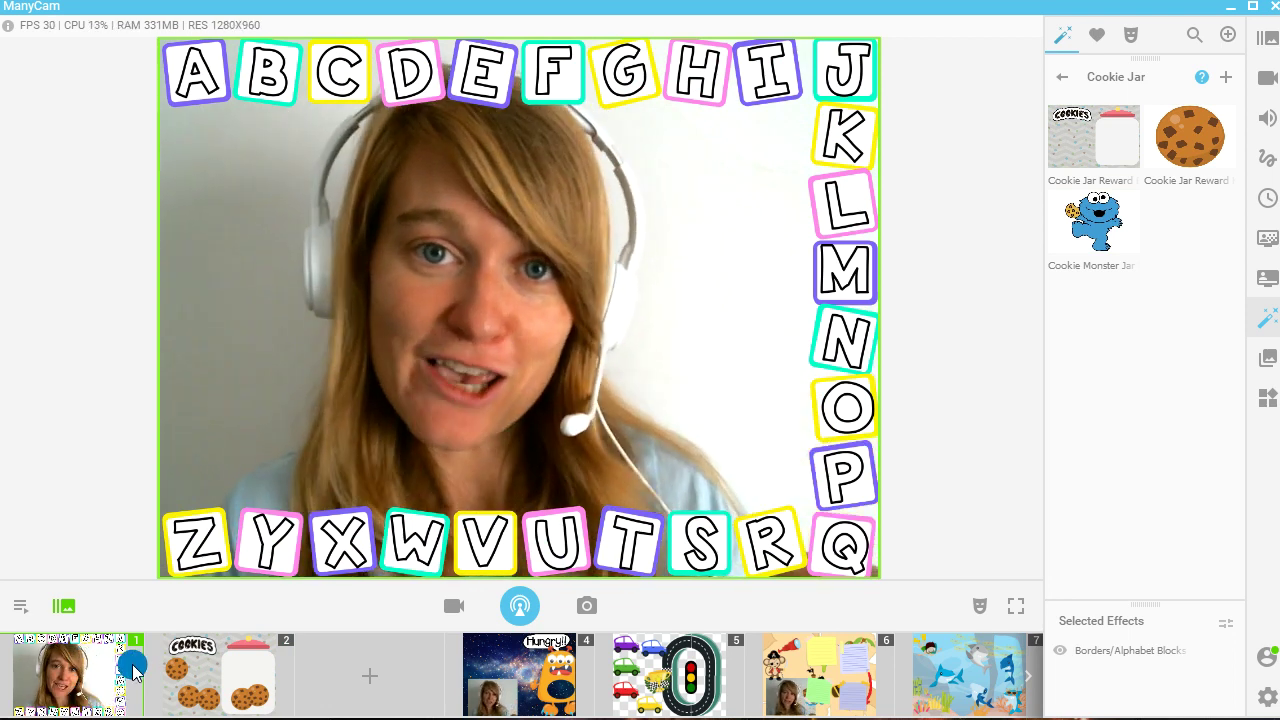
{"action": "left_click", "coordinate": [220, 675]}
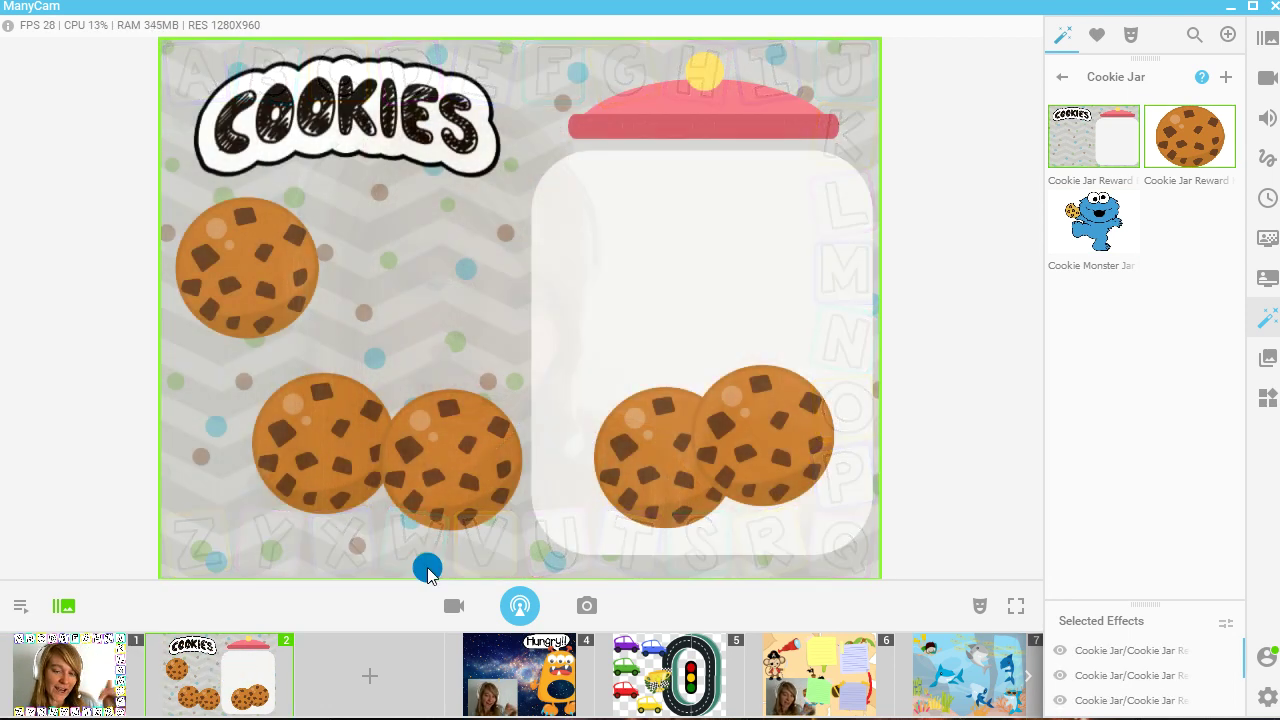
{"action": "left_click_drag", "start_coordinate": [437, 471], "coordinate": [651, 385]}
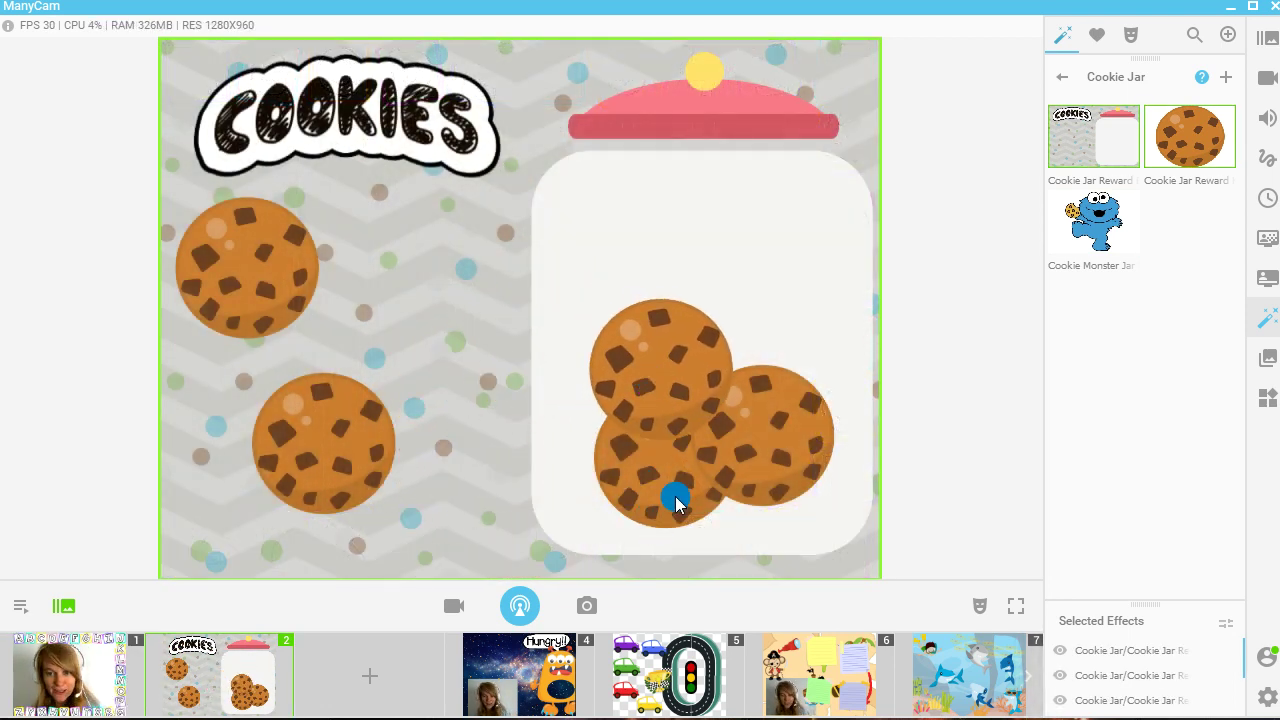
{"action": "left_click_drag", "start_coordinate": [348, 447], "coordinate": [769, 314]}
{"action": "left_click_drag", "start_coordinate": [298, 290], "coordinate": [720, 310]}
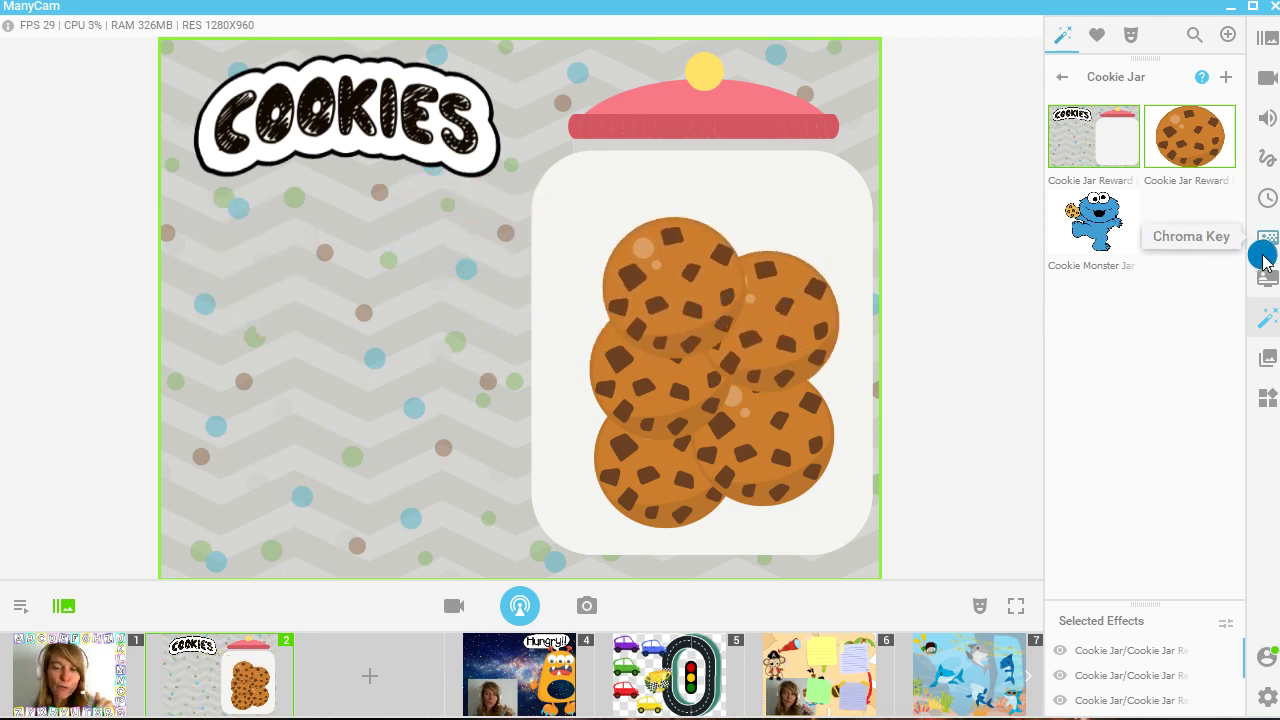
Add Cookie Monster beside the jar and to the webcam preset, then make preset 2 live.
{"action": "left_click", "coordinate": [1080, 252]}
{"action": "left_click_drag", "start_coordinate": [327, 262], "coordinate": [382, 321]}
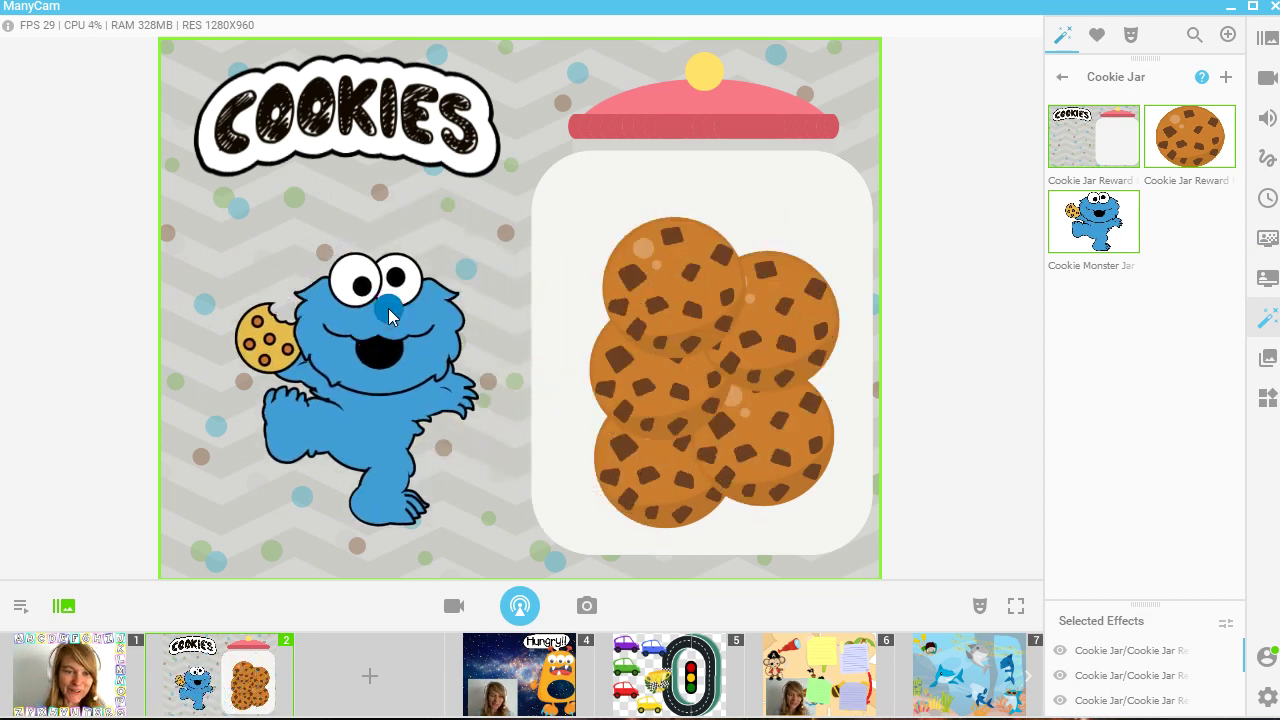
{"action": "left_click", "coordinate": [91, 670]}
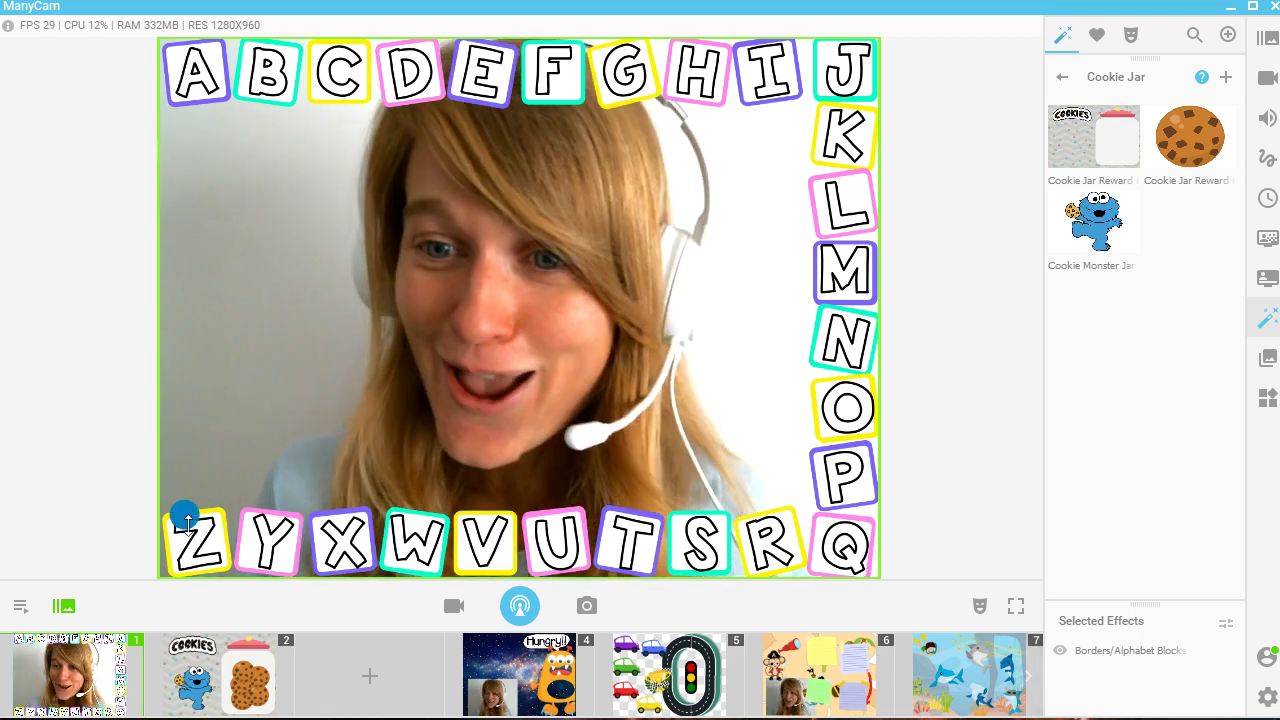
{"action": "left_click", "coordinate": [1090, 222]}
{"action": "left_click_drag", "start_coordinate": [240, 332], "coordinate": [217, 293]}
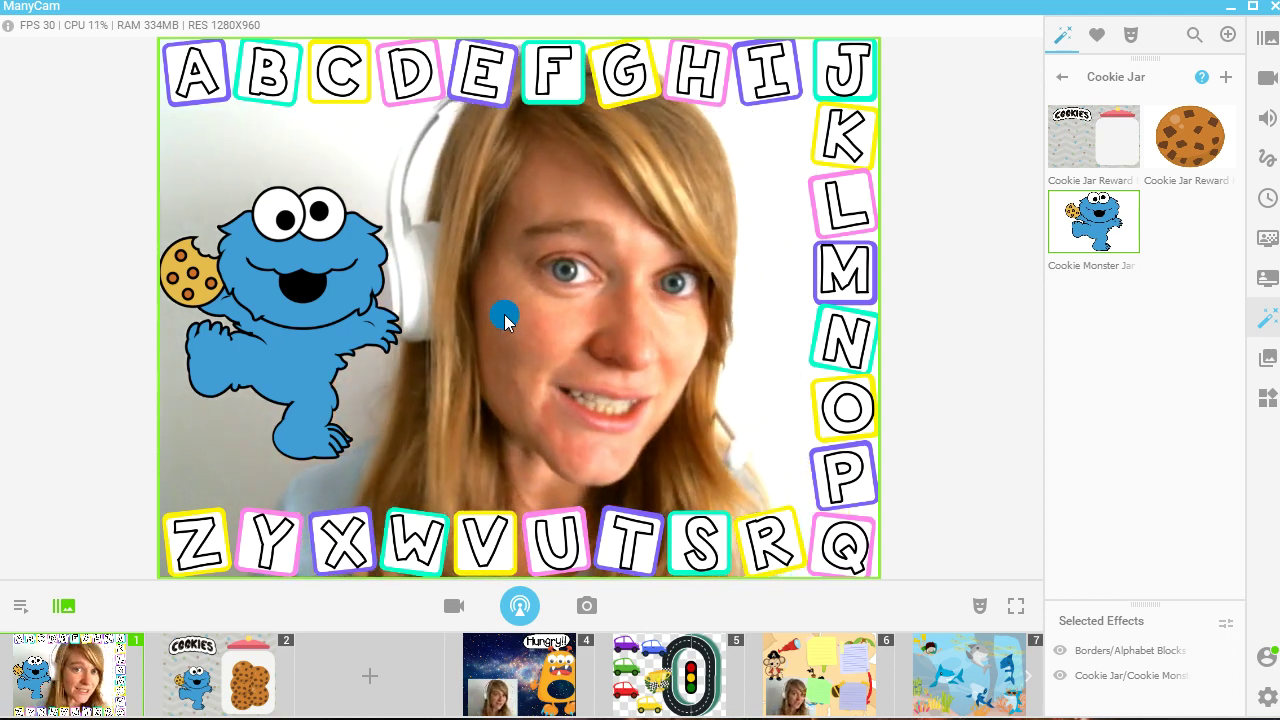
{"action": "left_click", "coordinate": [265, 672]}
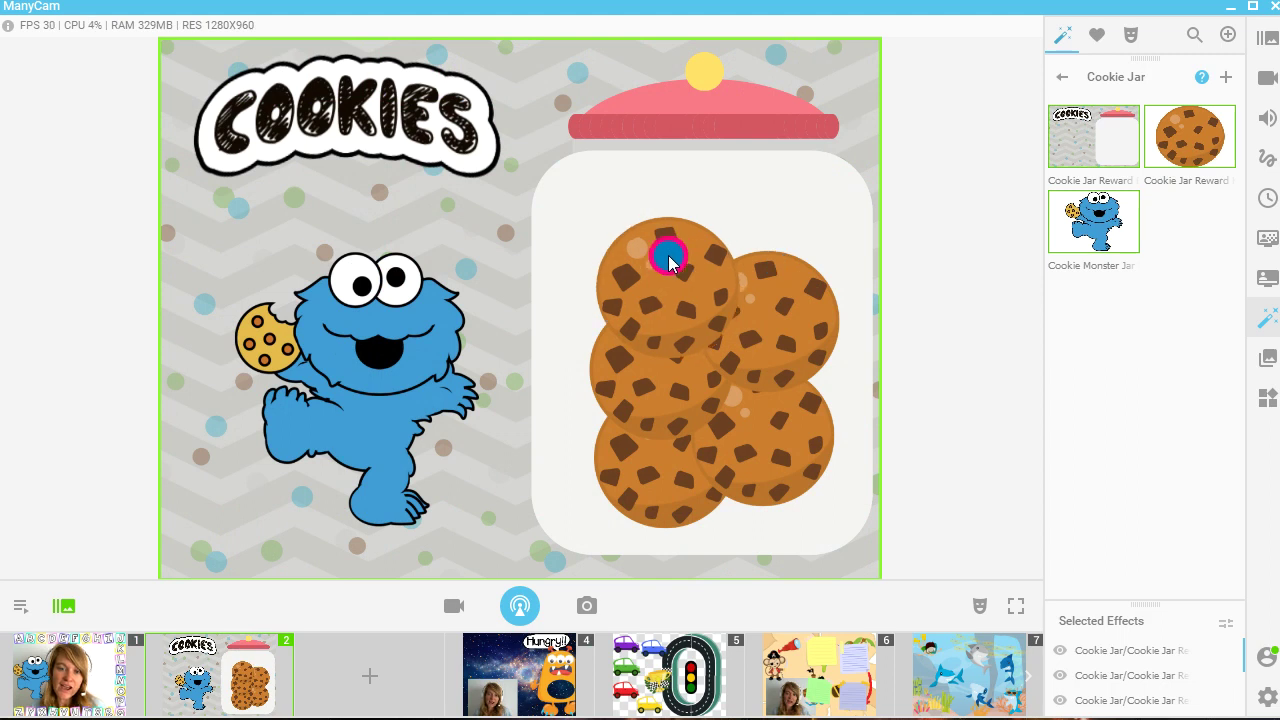
Clear all cookies from the jar, reposition Cookie Monster beside it, and make webcam preset 1 live.
{"action": "mouse_move", "coordinate": [669, 260]}
{"action": "left_mouse_down"}
{"action": "mouse_move", "coordinate": [709, 237]}
{"action": "mouse_move", "coordinate": [663, 251]}
{"action": "left_mouse_up"}
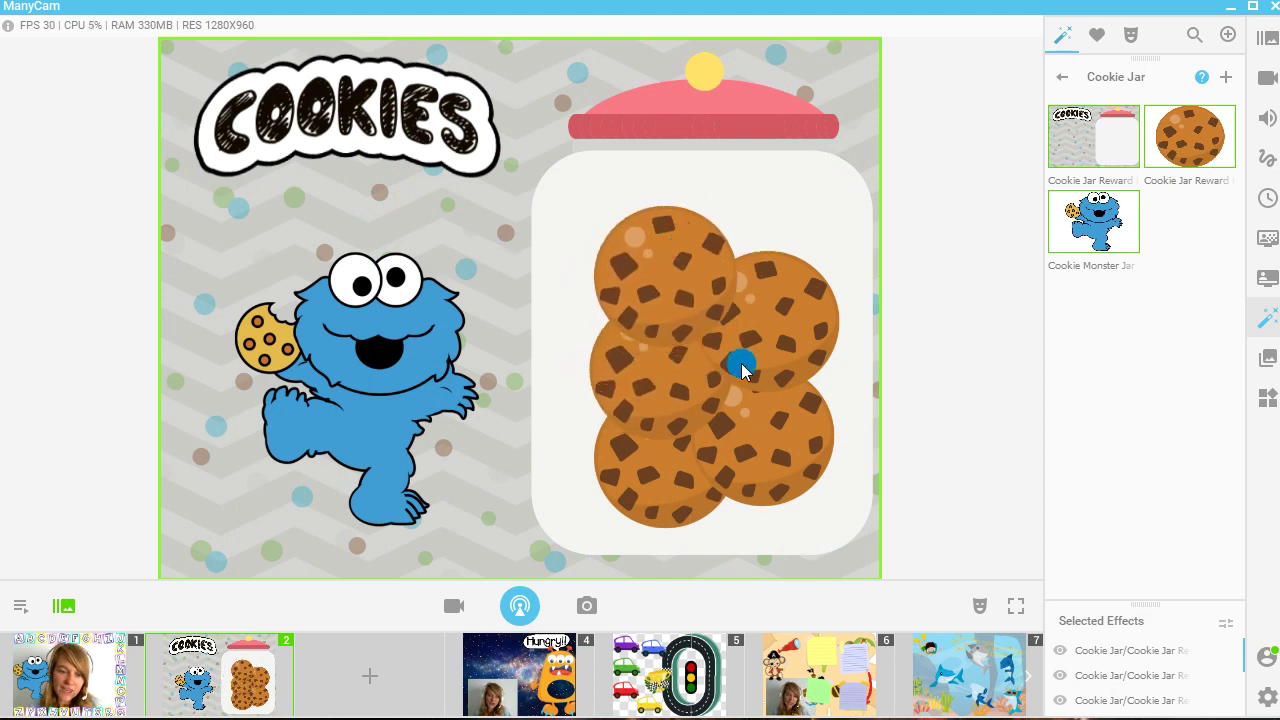
{"action": "left_click_drag", "start_coordinate": [688, 338], "coordinate": [667, 390]}
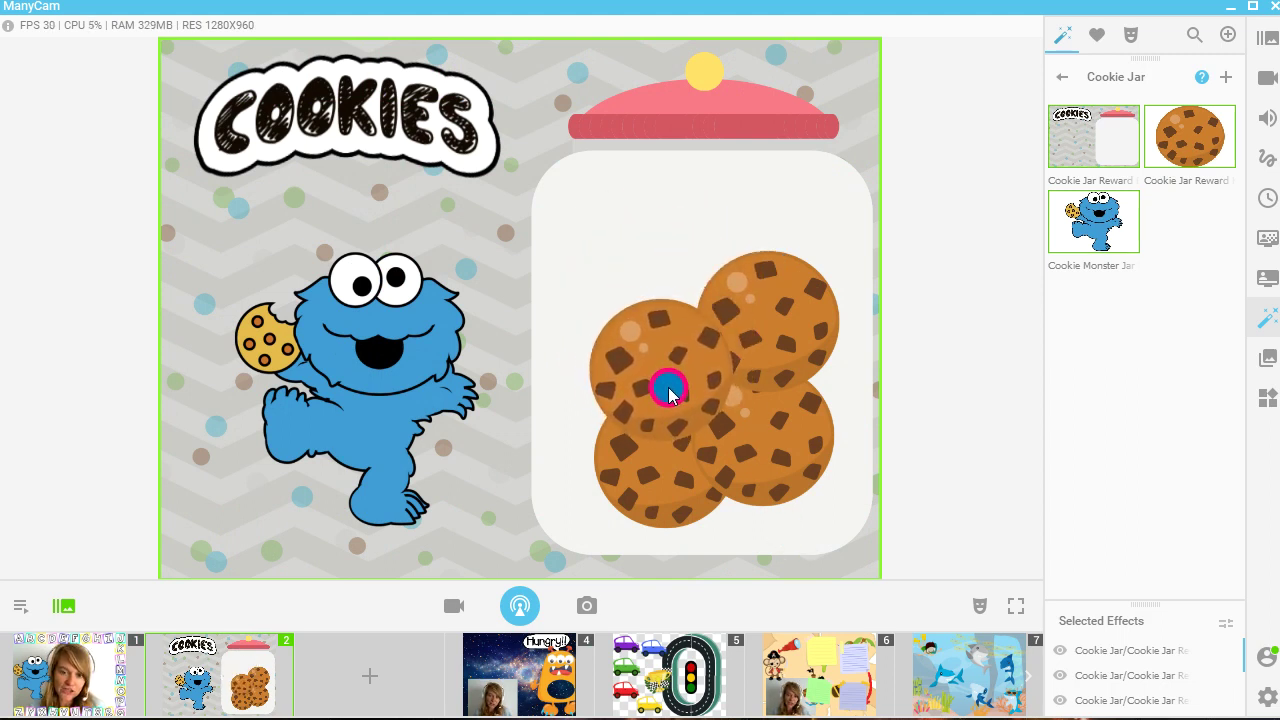
{"action": "left_click", "coordinate": [1176, 122]}
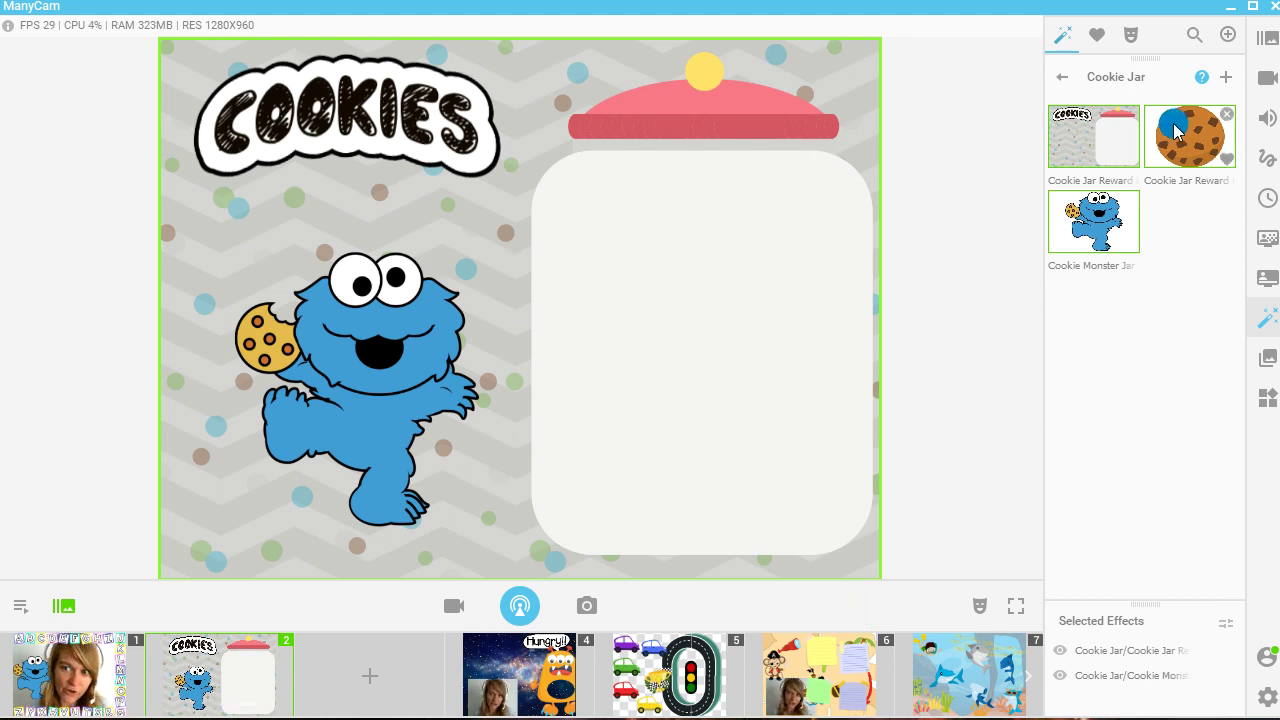
{"action": "mouse_move", "coordinate": [288, 390]}
{"action": "left_mouse_down"}
{"action": "mouse_move", "coordinate": [400, 300]}
{"action": "mouse_move", "coordinate": [643, 390]}
{"action": "mouse_move", "coordinate": [297, 351]}
{"action": "mouse_move", "coordinate": [276, 393]}
{"action": "left_mouse_up"}
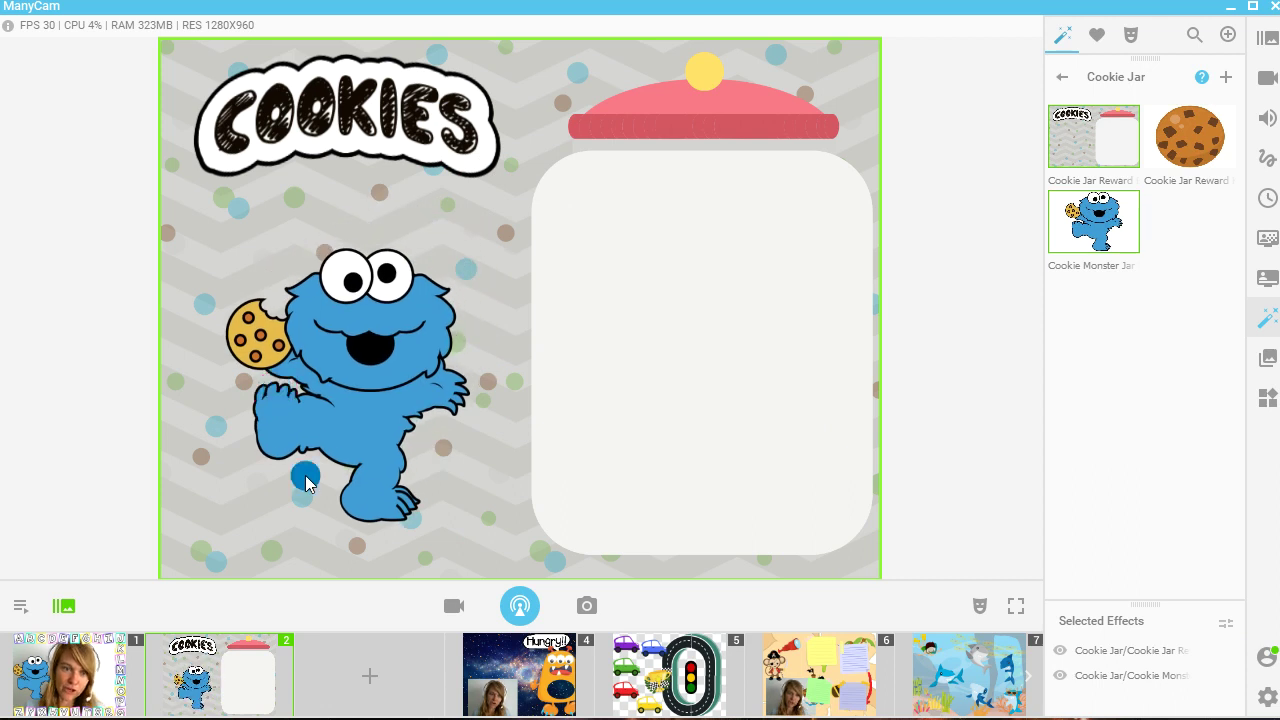
{"action": "left_click_drag", "start_coordinate": [213, 670], "coordinate": [370, 665]}
{"action": "left_click", "coordinate": [88, 672]}
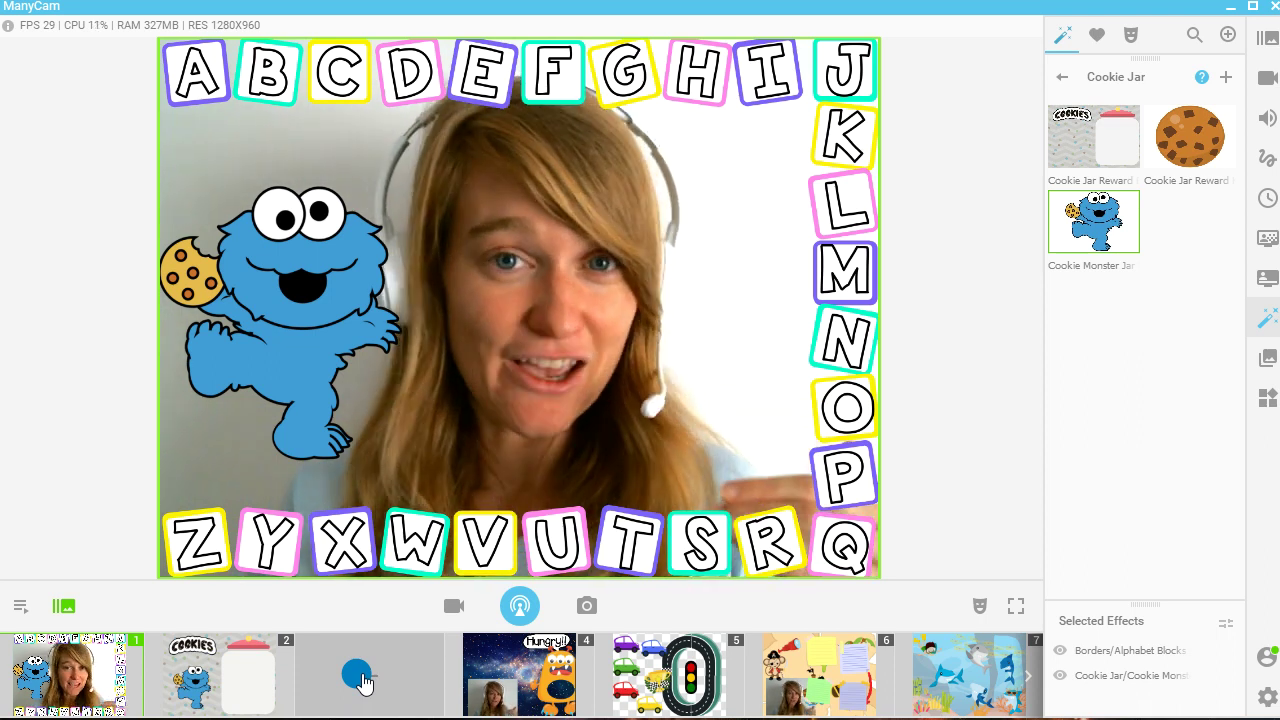
Select empty preset slot 3 and choose a media file as its video source.
{"action": "left_click", "coordinate": [1073, 148]}
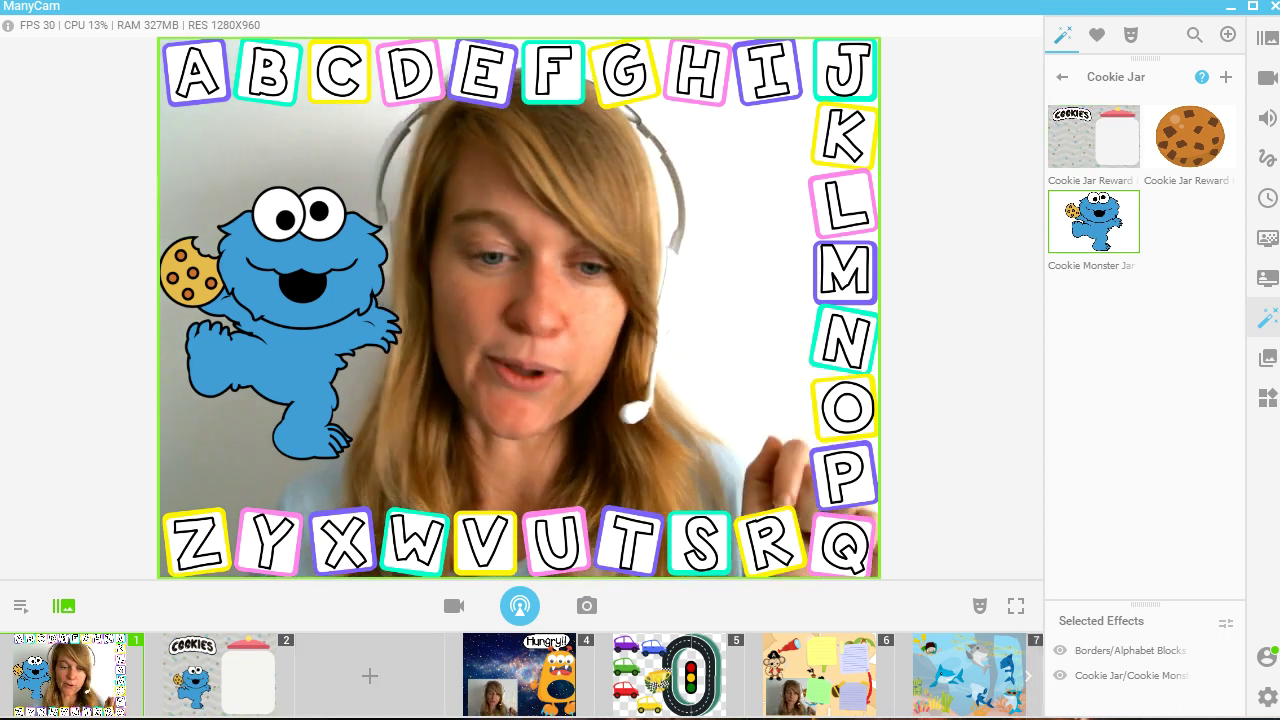
{"action": "left_click", "coordinate": [381, 691]}
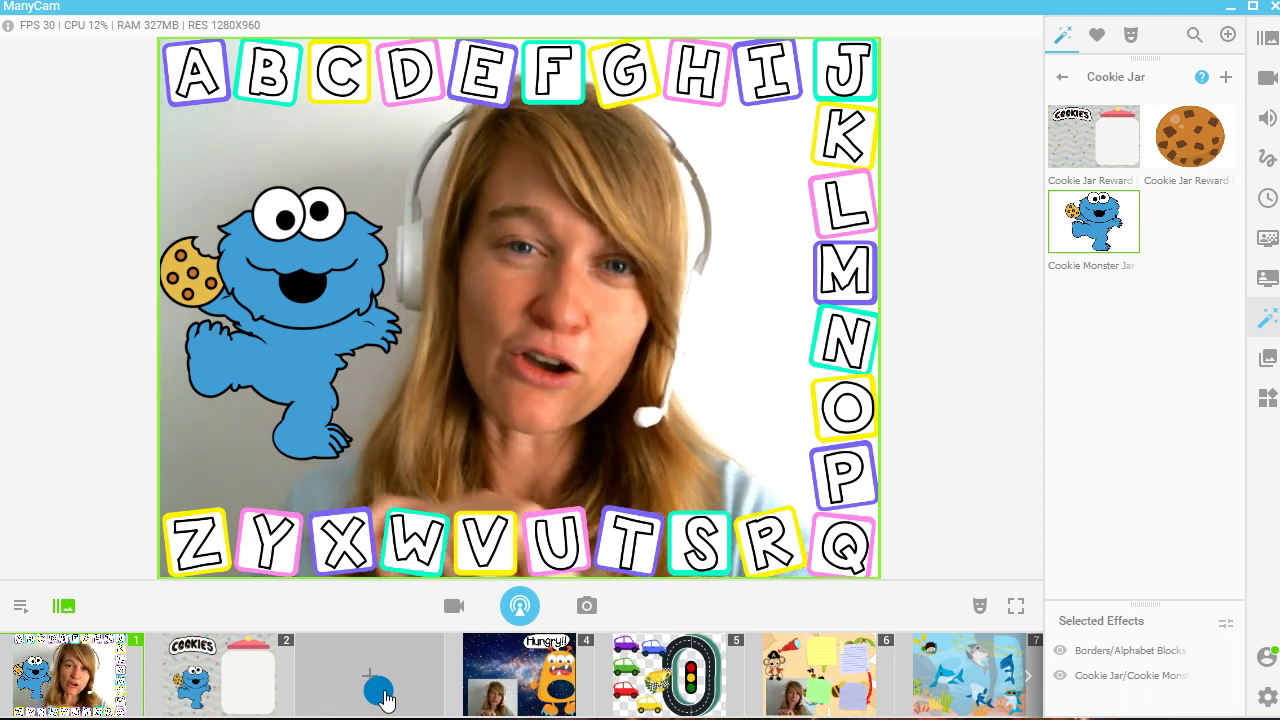
{"action": "left_click", "coordinate": [439, 387]}
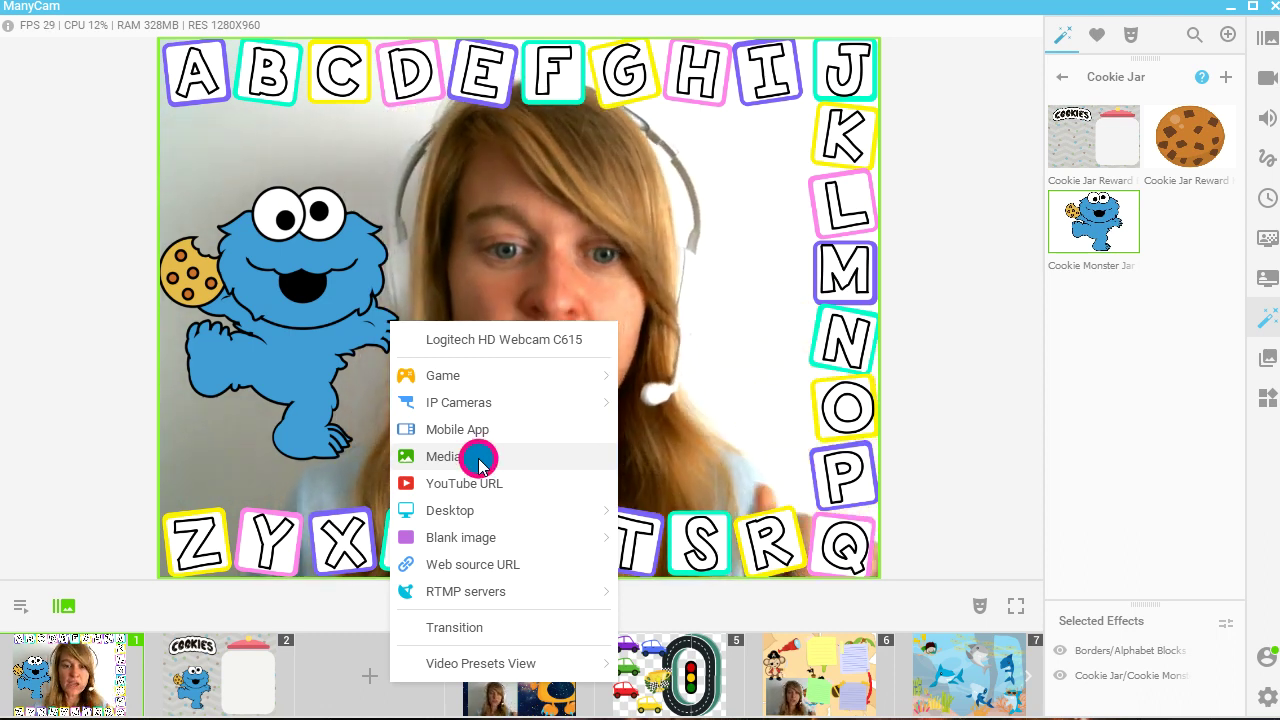
{"action": "left_click", "coordinate": [480, 462]}
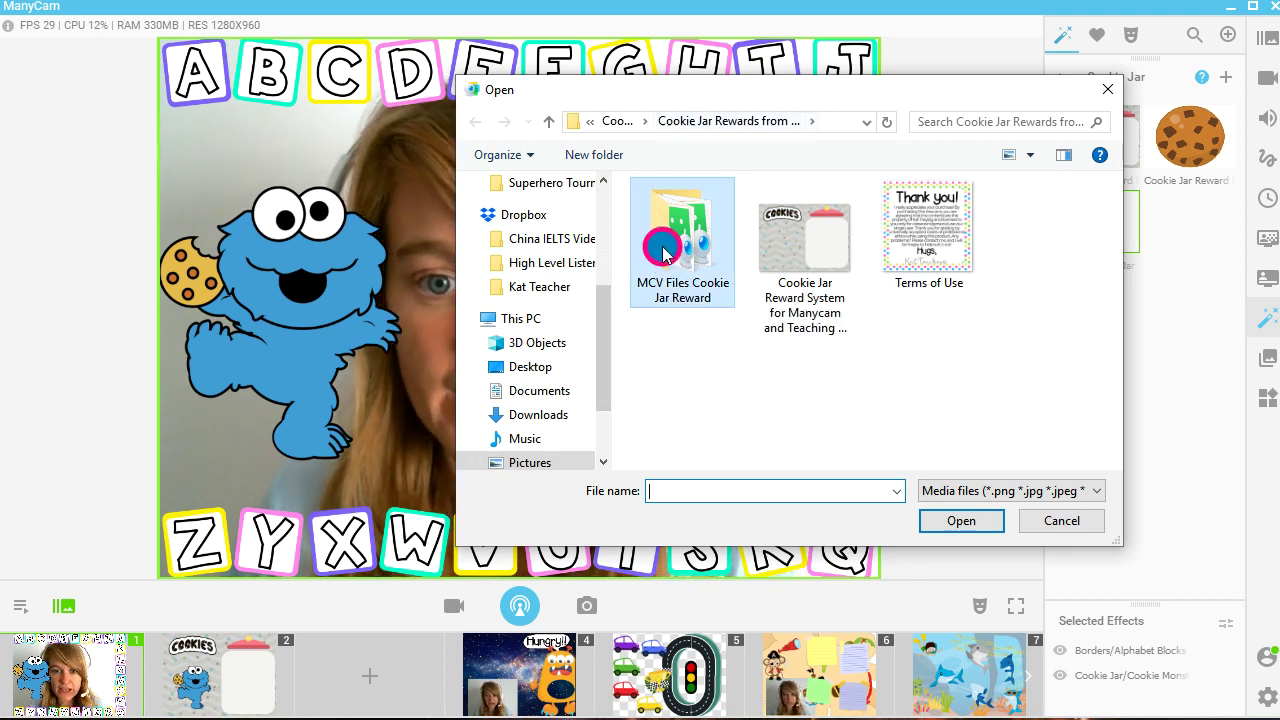
Load the Cookie Jar Reward System image from Cookie Jar Rewards from Kat Teacher as preset 3 and make it live.
{"action": "double_click", "coordinate": [690, 260]}
{"action": "left_click", "coordinate": [628, 126]}
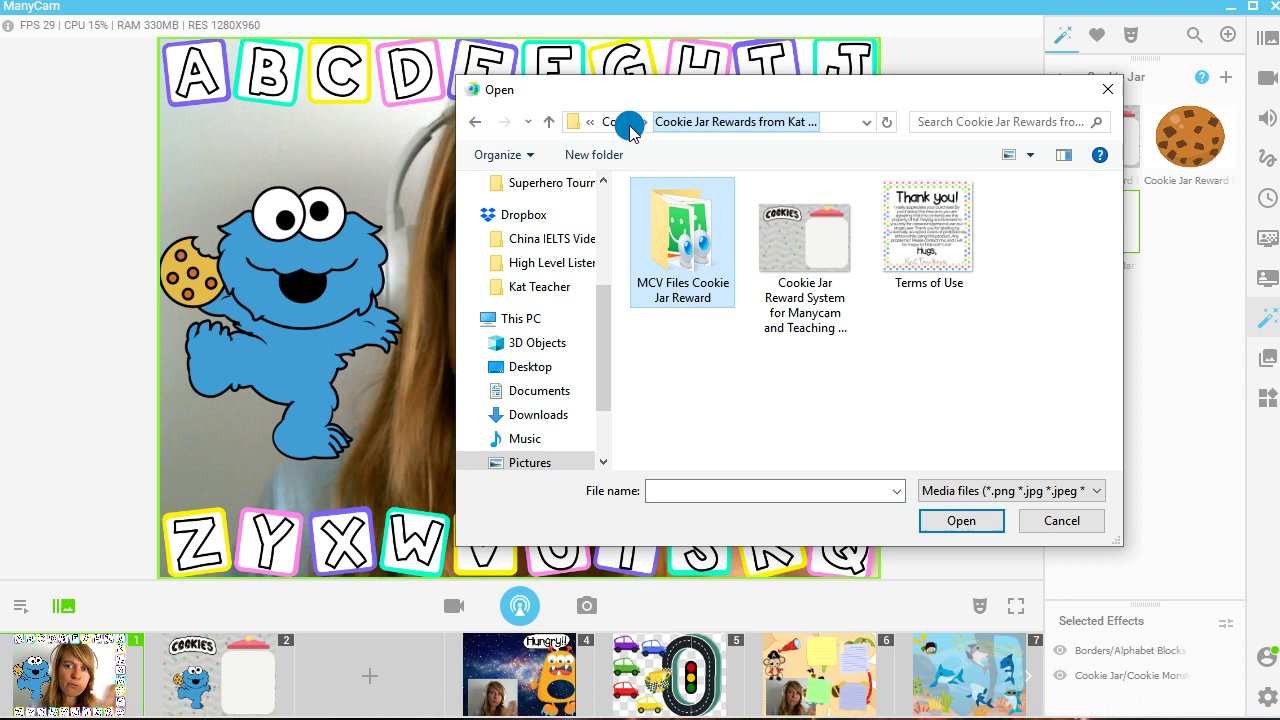
{"action": "left_click", "coordinate": [780, 262]}
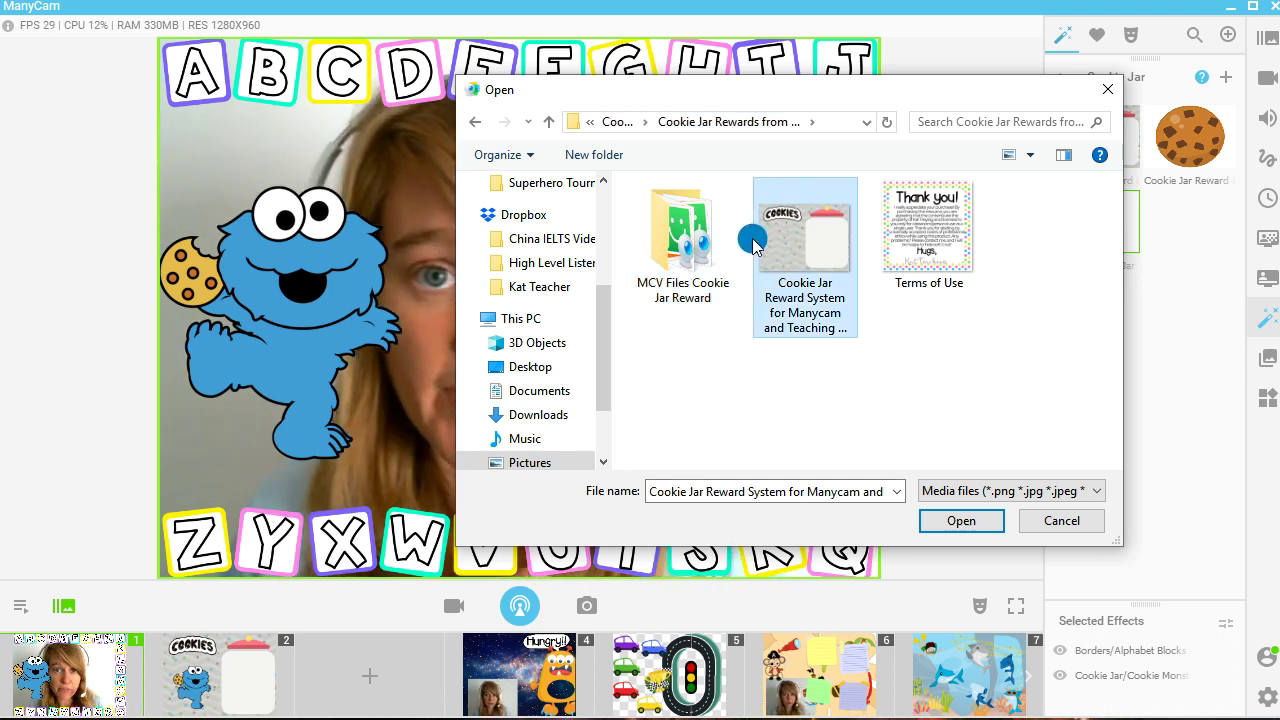
{"action": "left_click_drag", "start_coordinate": [754, 89], "coordinate": [872, 107]}
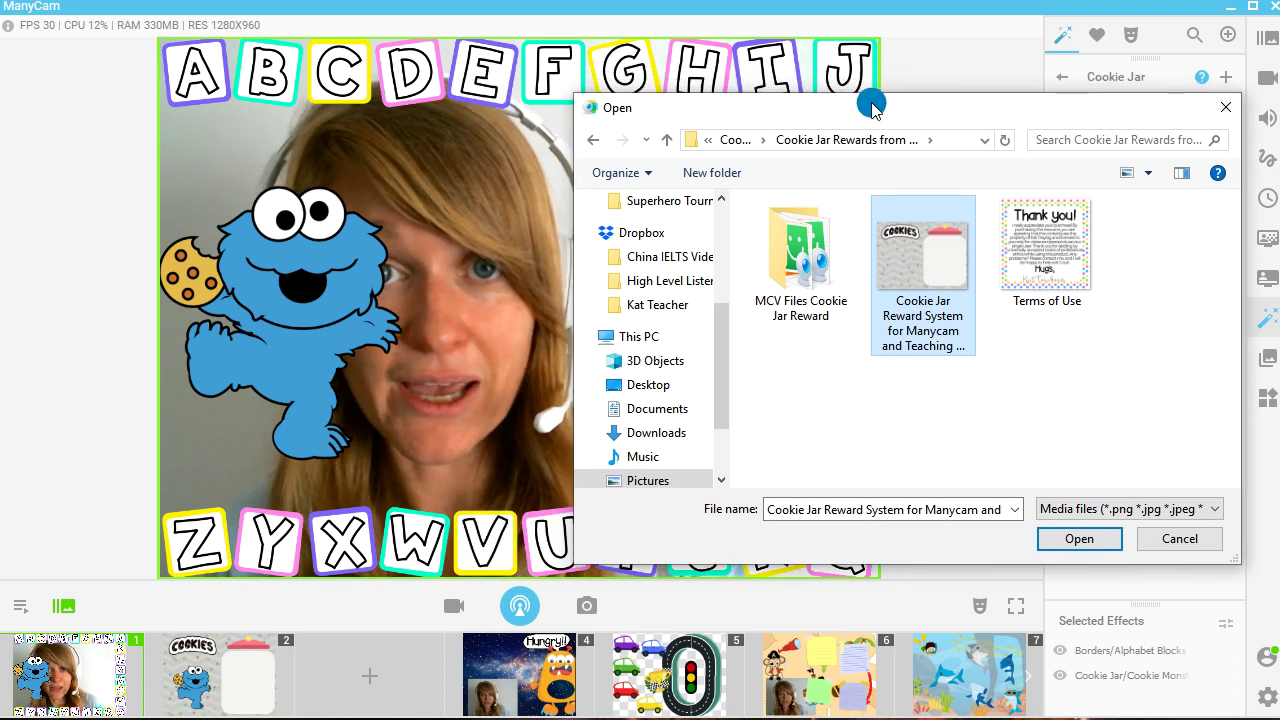
{"action": "left_click", "coordinate": [1062, 542]}
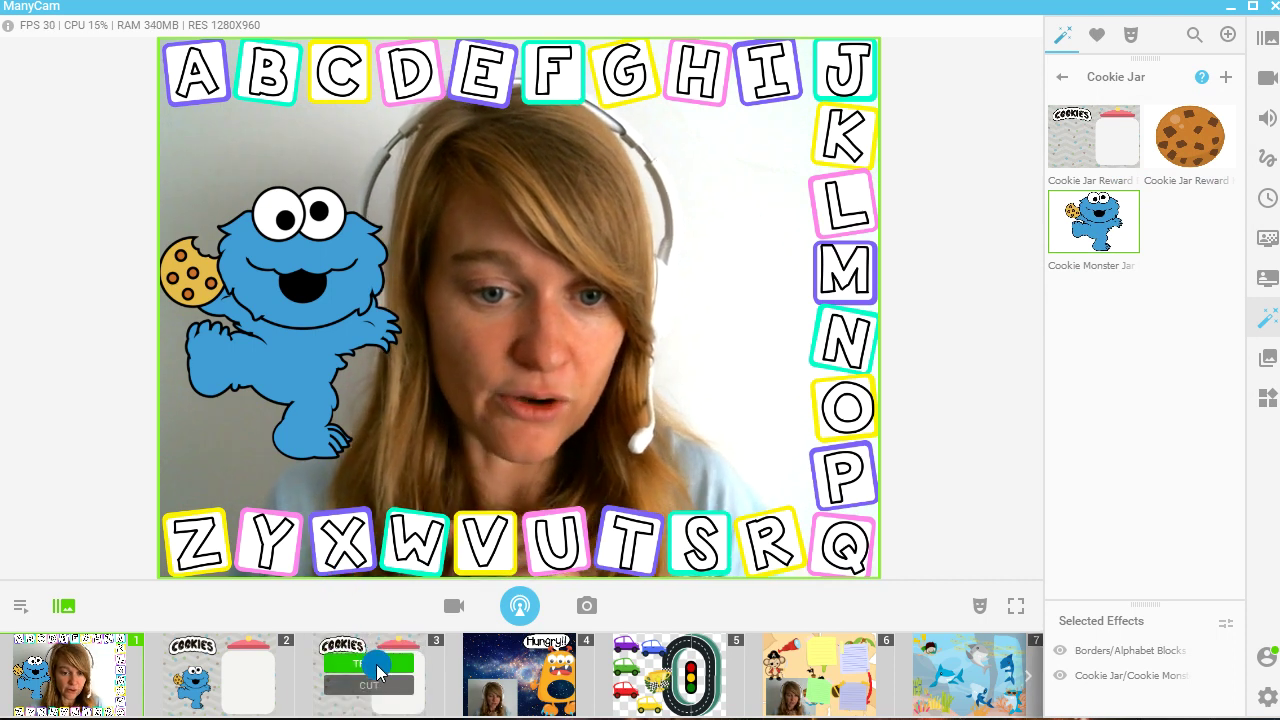
{"action": "left_click", "coordinate": [377, 668]}
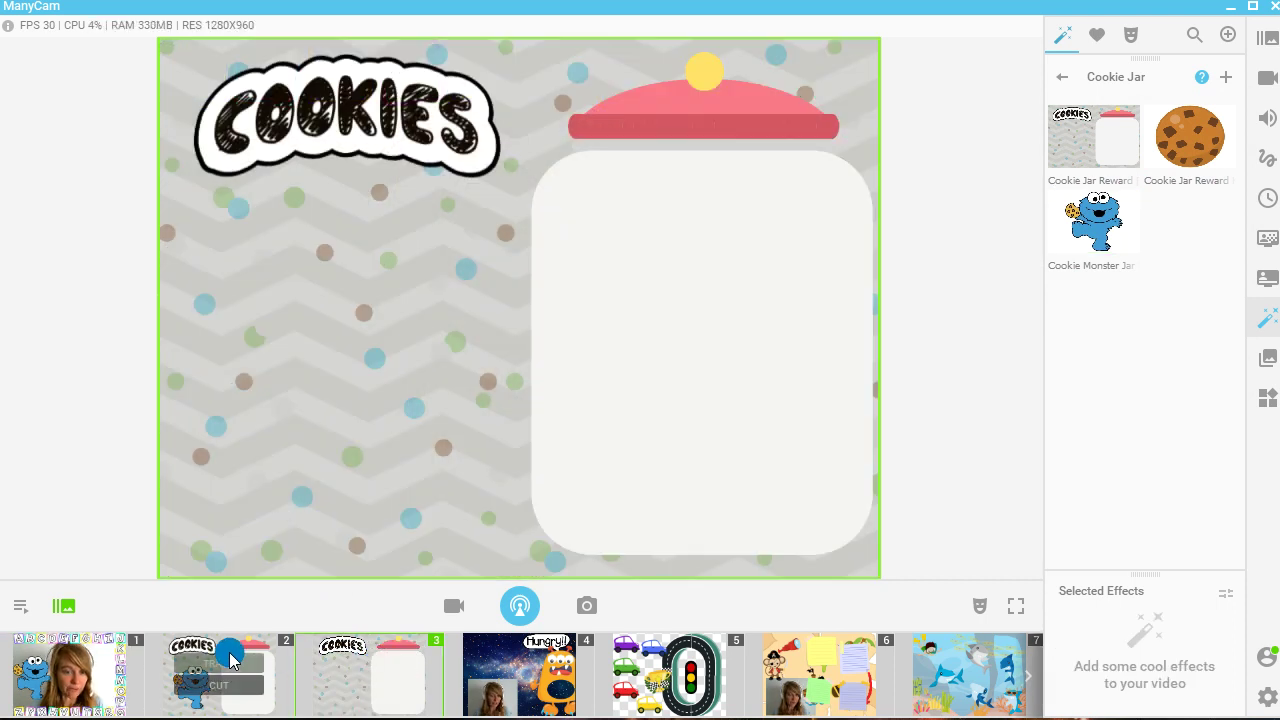
Shift Cookie Monster further left in the cookie jar preset 2.
{"action": "left_click", "coordinate": [228, 664]}
{"action": "left_click", "coordinate": [586, 160]}
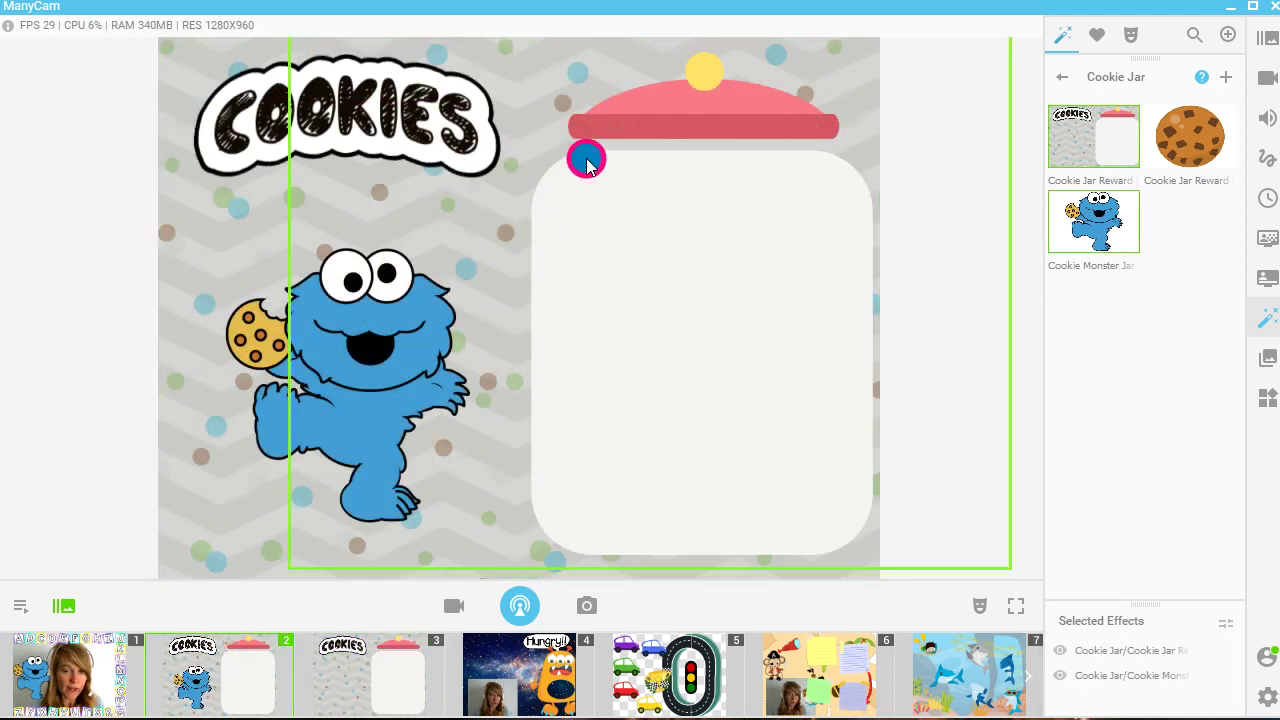
{"action": "left_click_drag", "start_coordinate": [586, 160], "coordinate": [455, 180]}
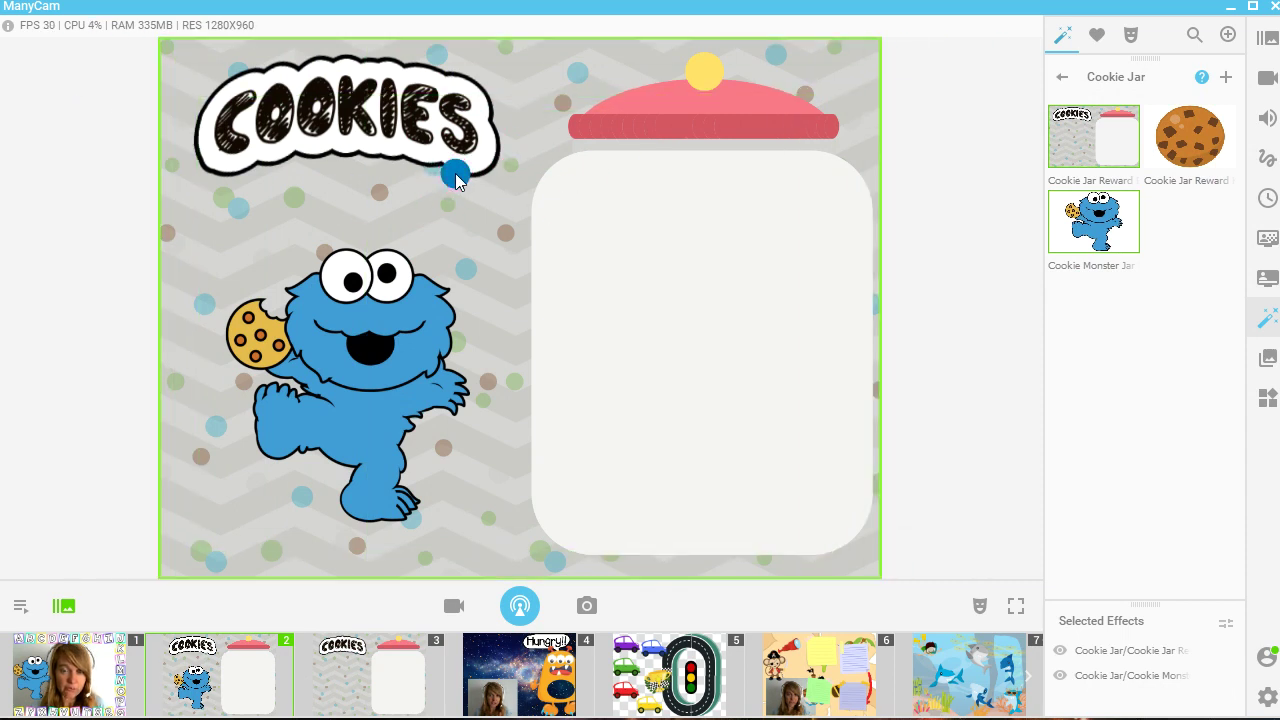
Make preset 3 live again with its jar background filling the whole frame.
{"action": "mouse_move", "coordinate": [367, 648]}
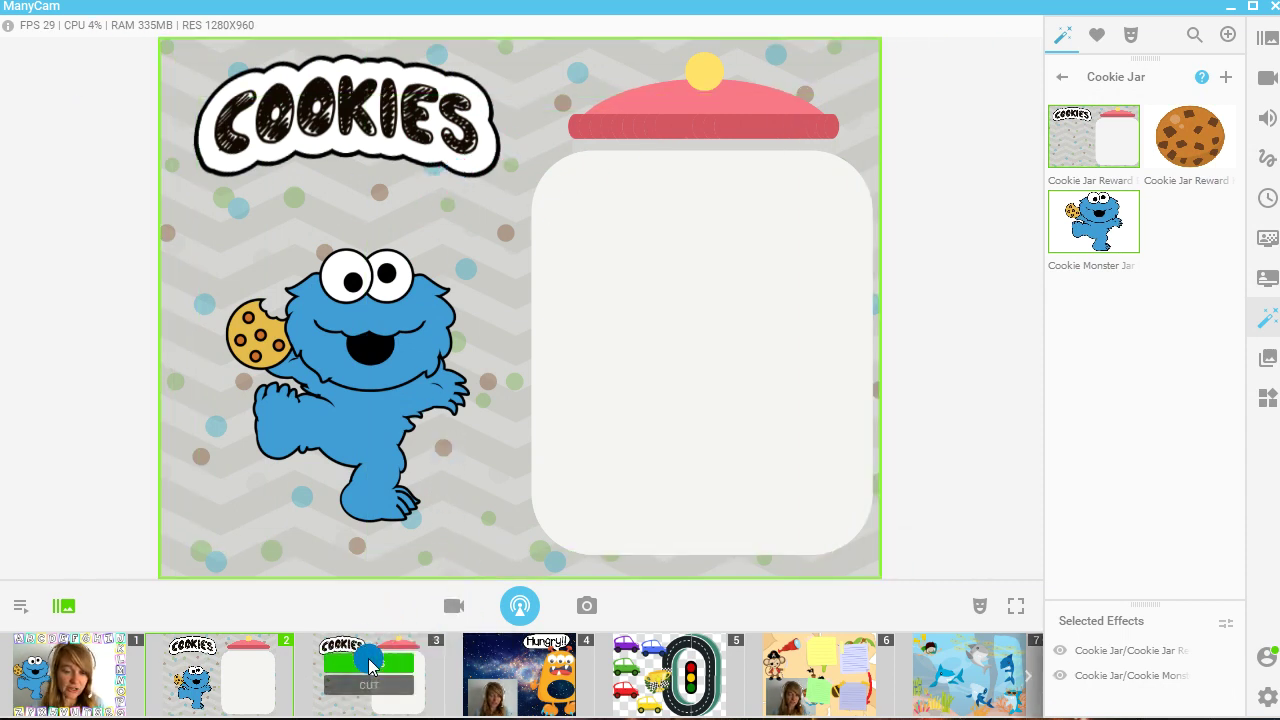
{"action": "left_click", "coordinate": [370, 665]}
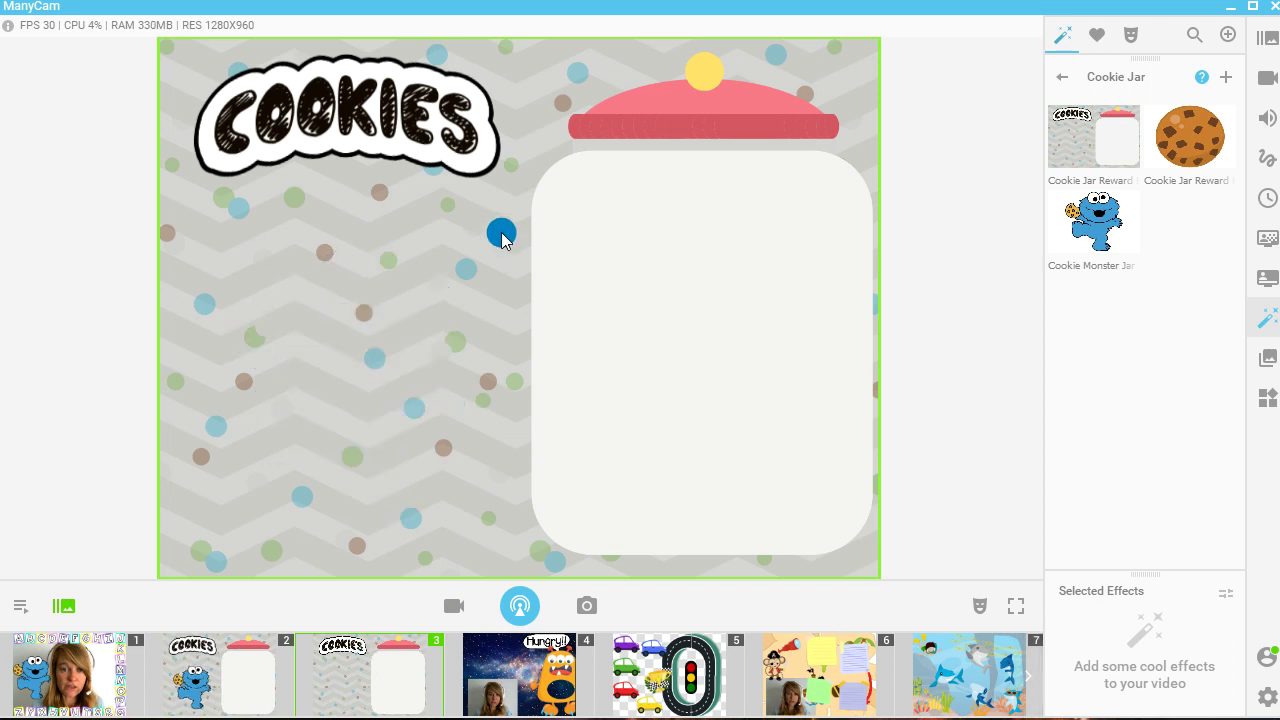
{"action": "mouse_move", "coordinate": [495, 232]}
{"action": "left_mouse_down"}
{"action": "mouse_move", "coordinate": [669, 189]}
{"action": "mouse_move", "coordinate": [686, 197]}
{"action": "mouse_move", "coordinate": [386, 114]}
{"action": "mouse_move", "coordinate": [531, 229]}
{"action": "mouse_move", "coordinate": [478, 245]}
{"action": "mouse_move", "coordinate": [486, 234]}
{"action": "left_mouse_up"}
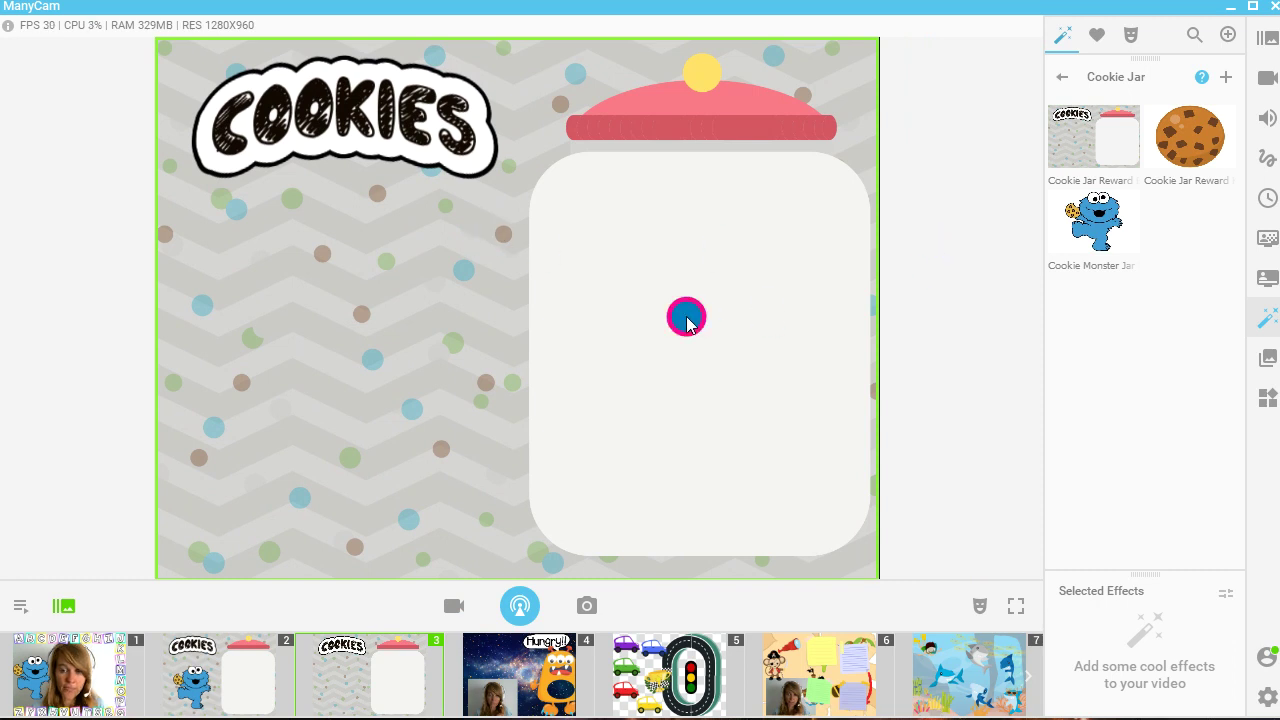
{"action": "left_click_drag", "start_coordinate": [686, 317], "coordinate": [687, 318]}
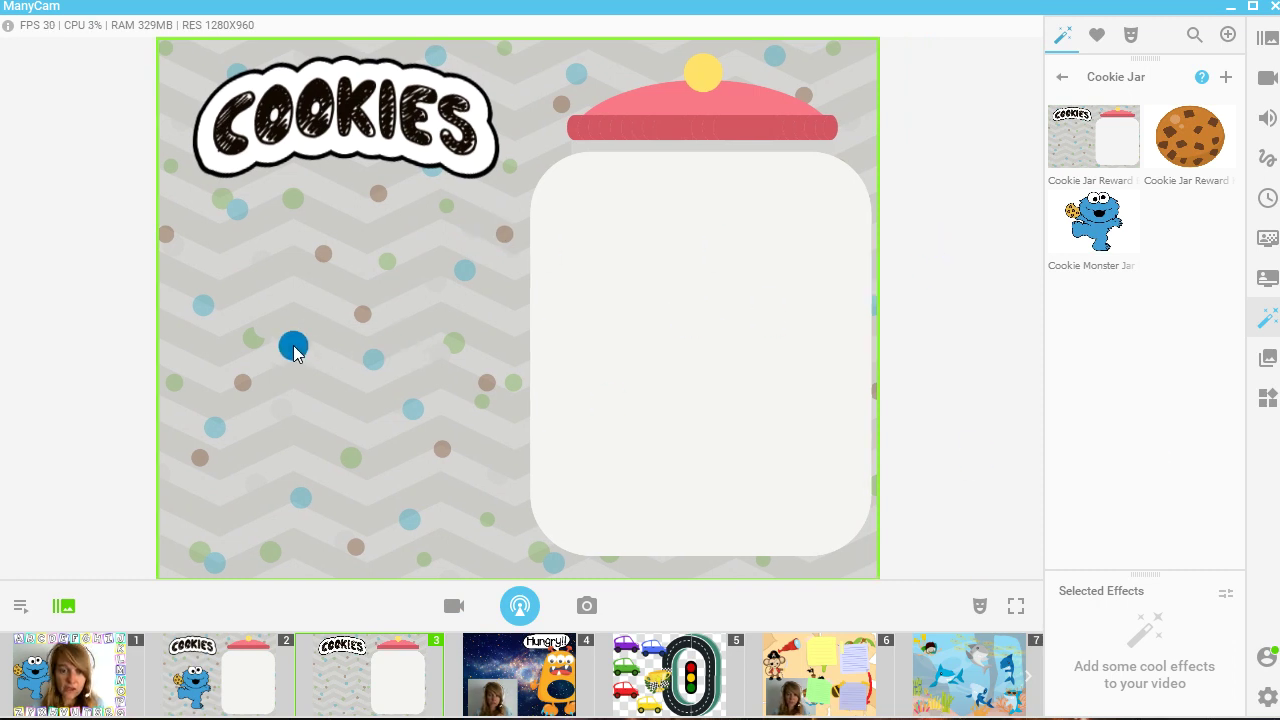
{"action": "right_click", "coordinate": [293, 350]}
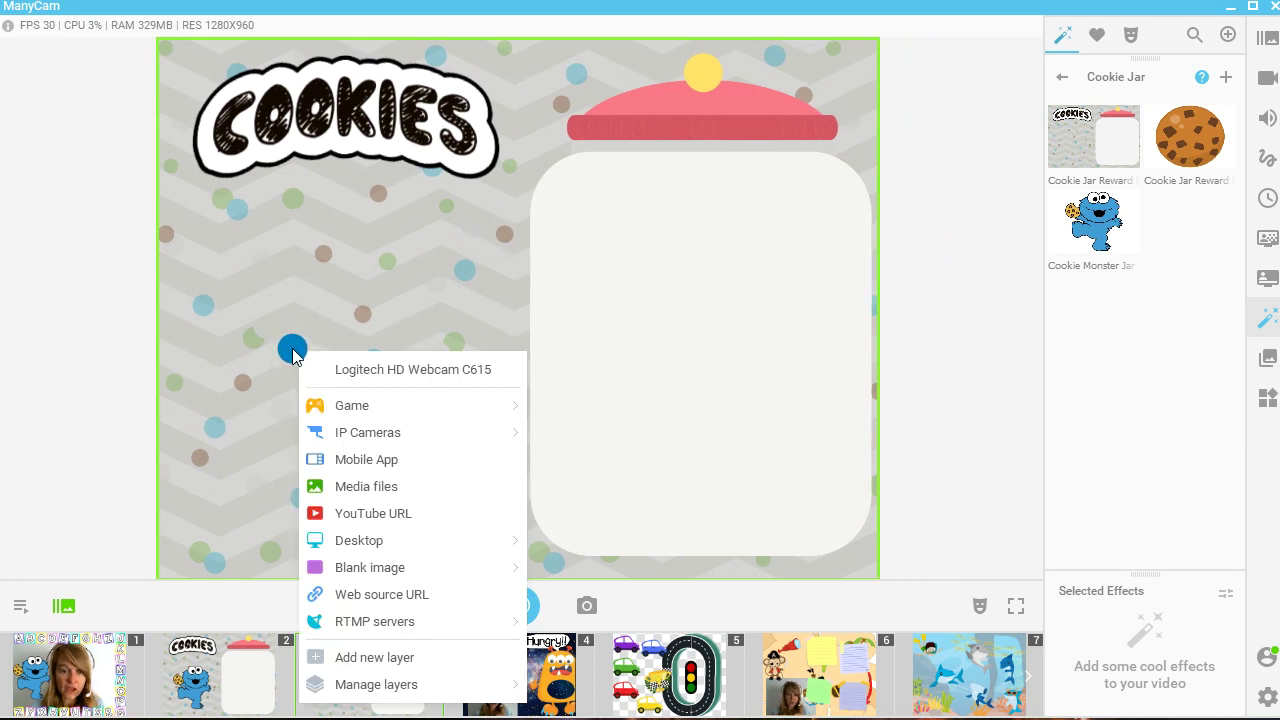
Add a new layer to the Cookies jar scene showing the Logitech HD Webcam C615 feed.
{"action": "left_click", "coordinate": [334, 657]}
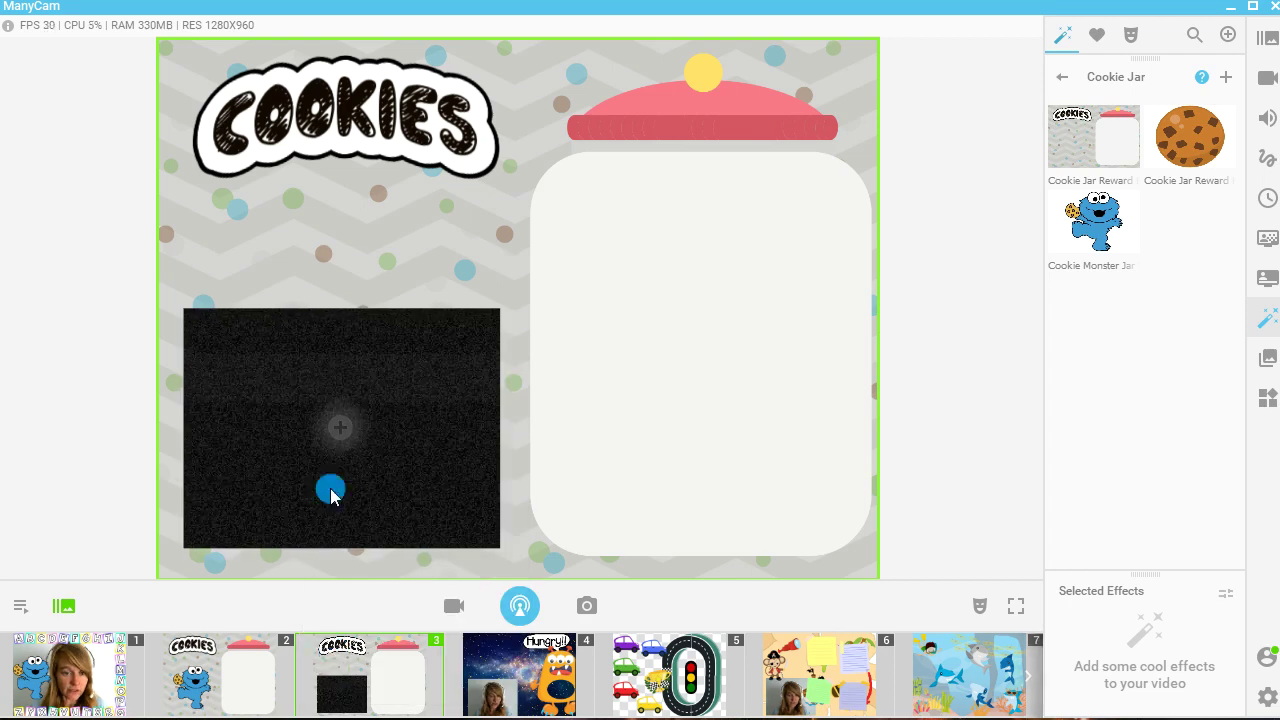
{"action": "right_click", "coordinate": [343, 437]}
{"action": "left_click", "coordinate": [474, 60]}
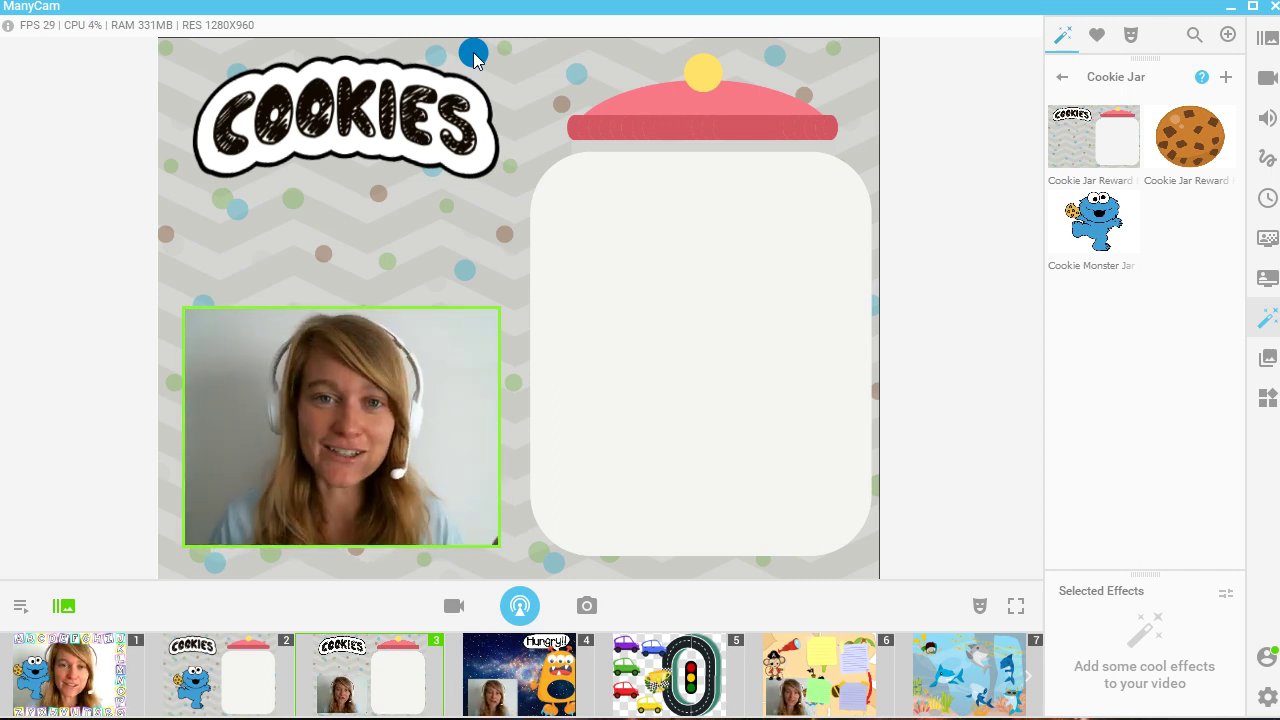
Return to the webcam jar scene and place two cookies under the COOKIES title.
{"action": "left_click", "coordinate": [92, 672]}
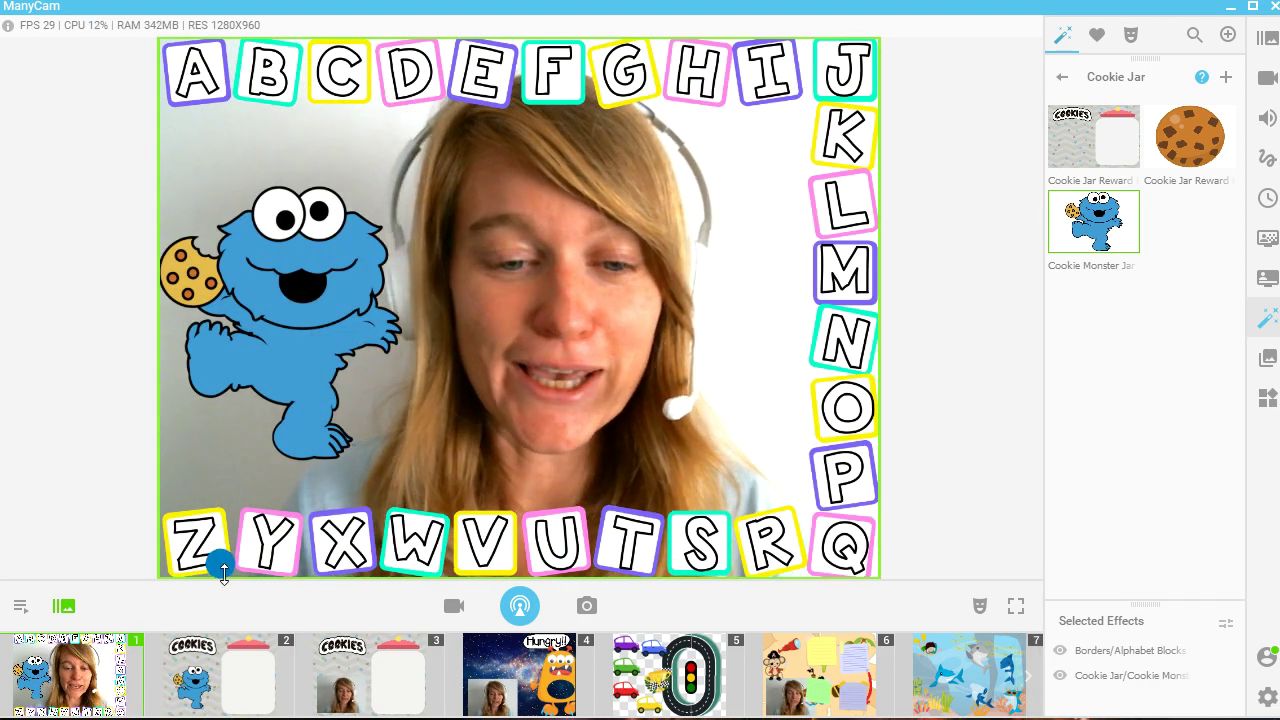
{"action": "left_click", "coordinate": [370, 667]}
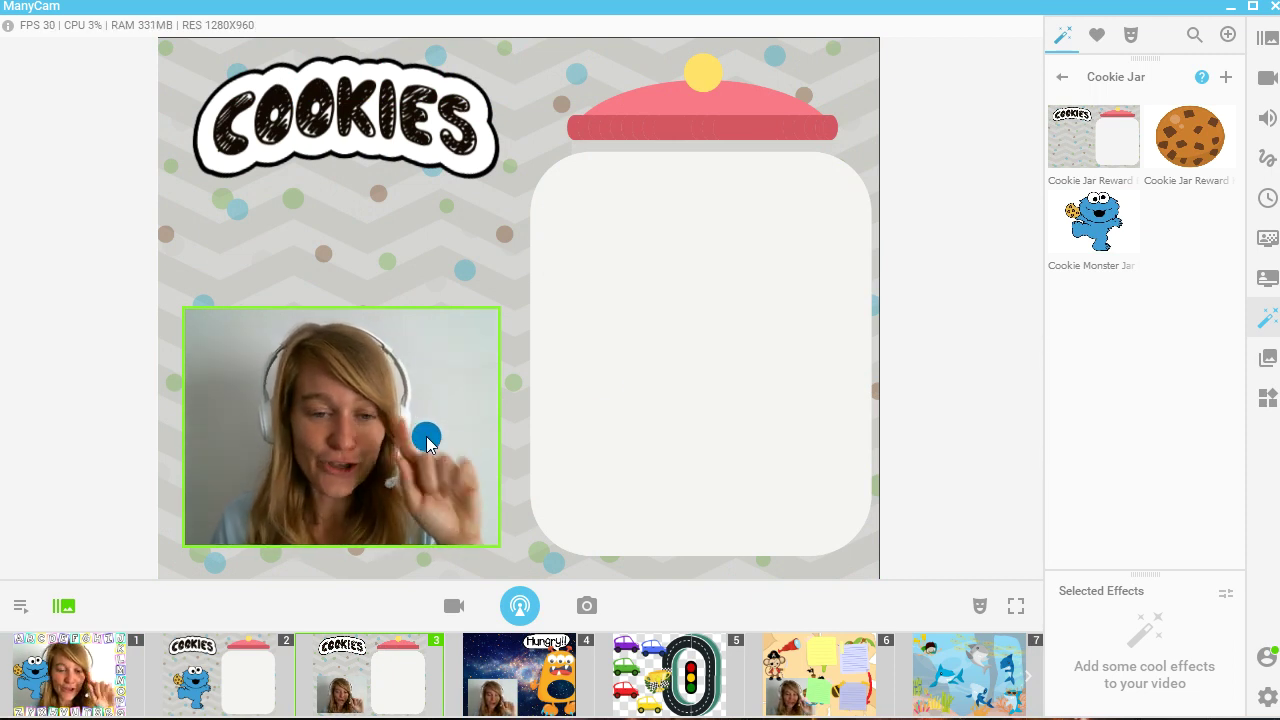
{"action": "left_click", "coordinate": [1190, 140]}
{"action": "left_click_drag", "start_coordinate": [641, 481], "coordinate": [258, 220]}
{"action": "left_click", "coordinate": [1192, 150]}
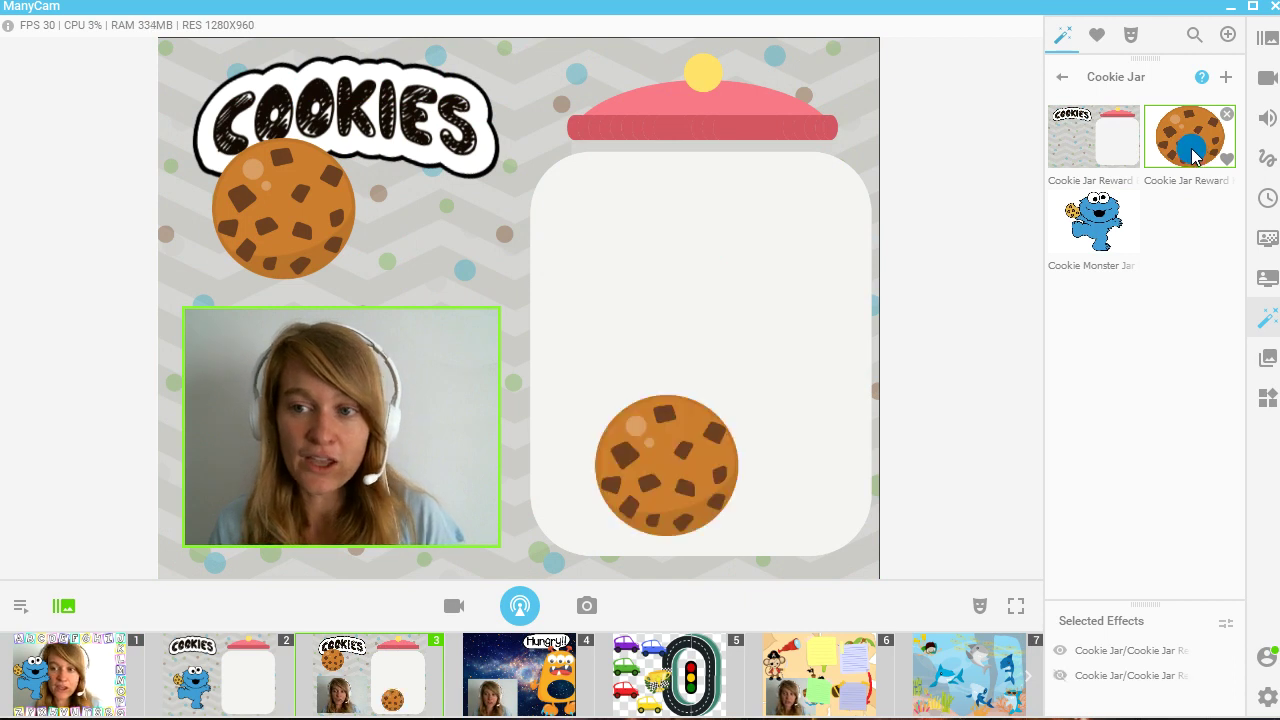
{"action": "left_click_drag", "start_coordinate": [686, 451], "coordinate": [423, 240]}
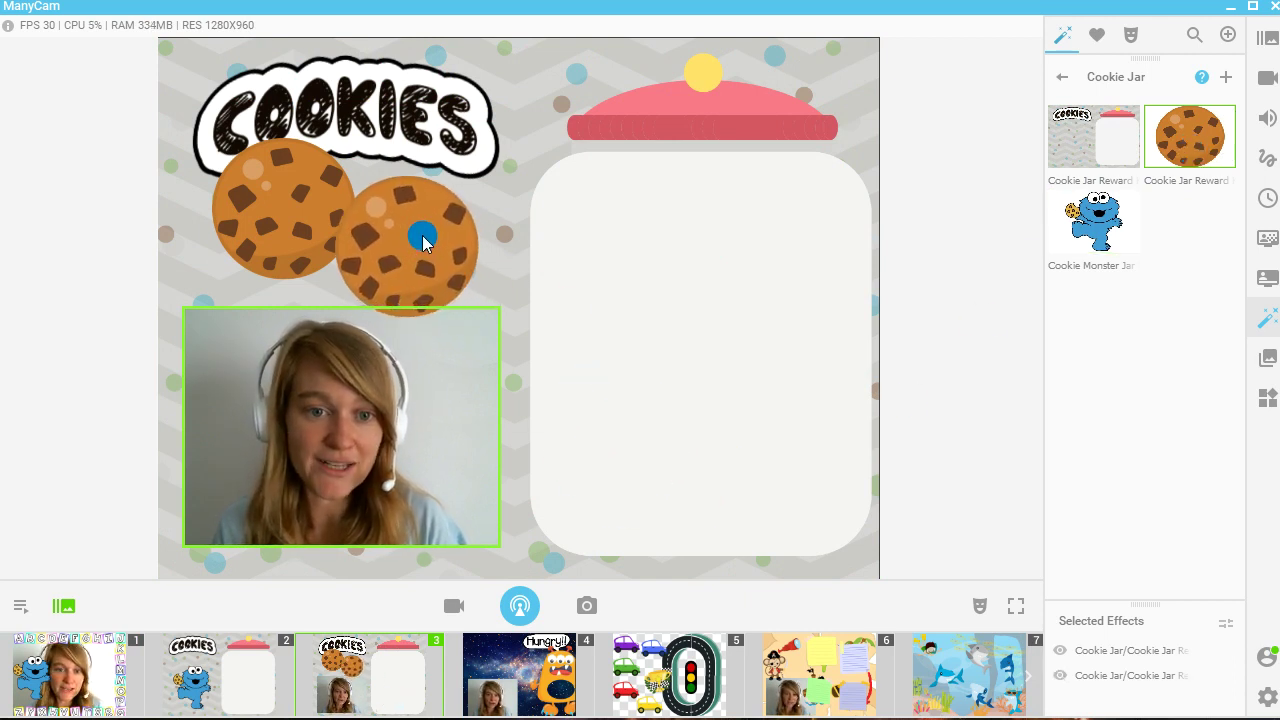
Pile three more cookies beside the first two, then put the alphabet-border preset live.
{"action": "left_click", "coordinate": [1177, 148]}
{"action": "left_click_drag", "start_coordinate": [705, 445], "coordinate": [523, 277]}
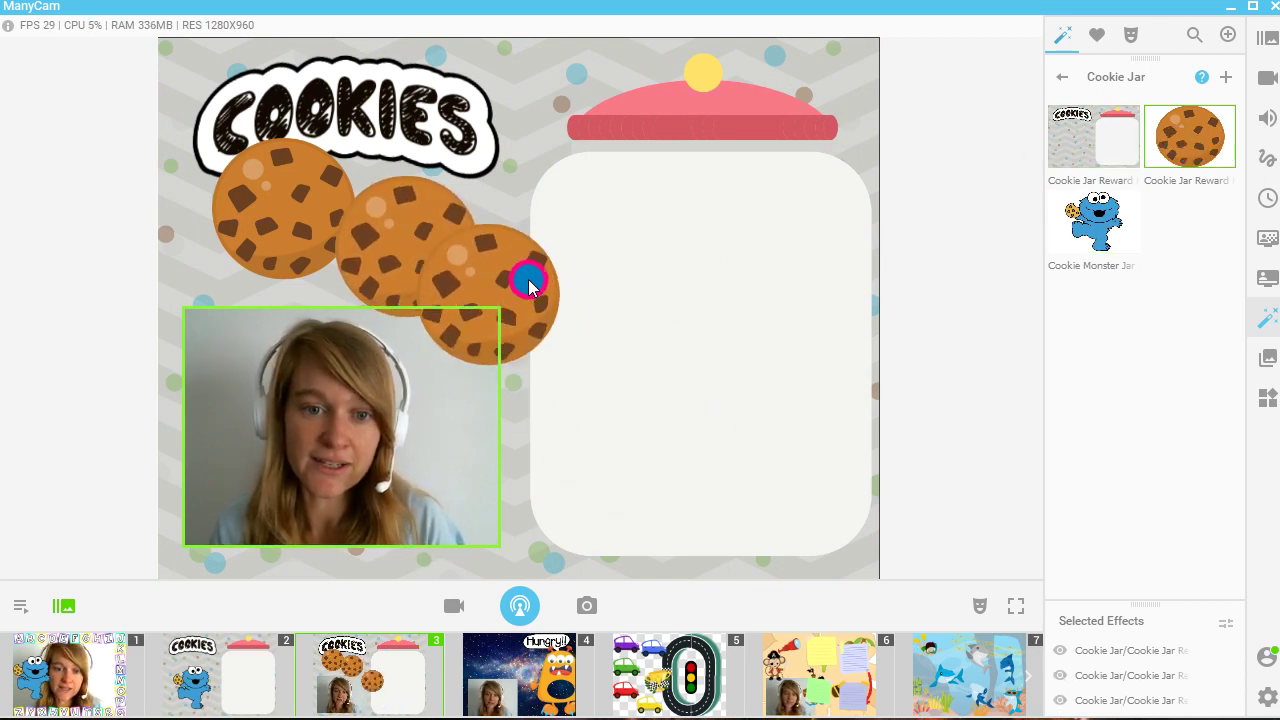
{"action": "left_click", "coordinate": [1183, 147]}
{"action": "left_click_drag", "start_coordinate": [714, 400], "coordinate": [285, 275]}
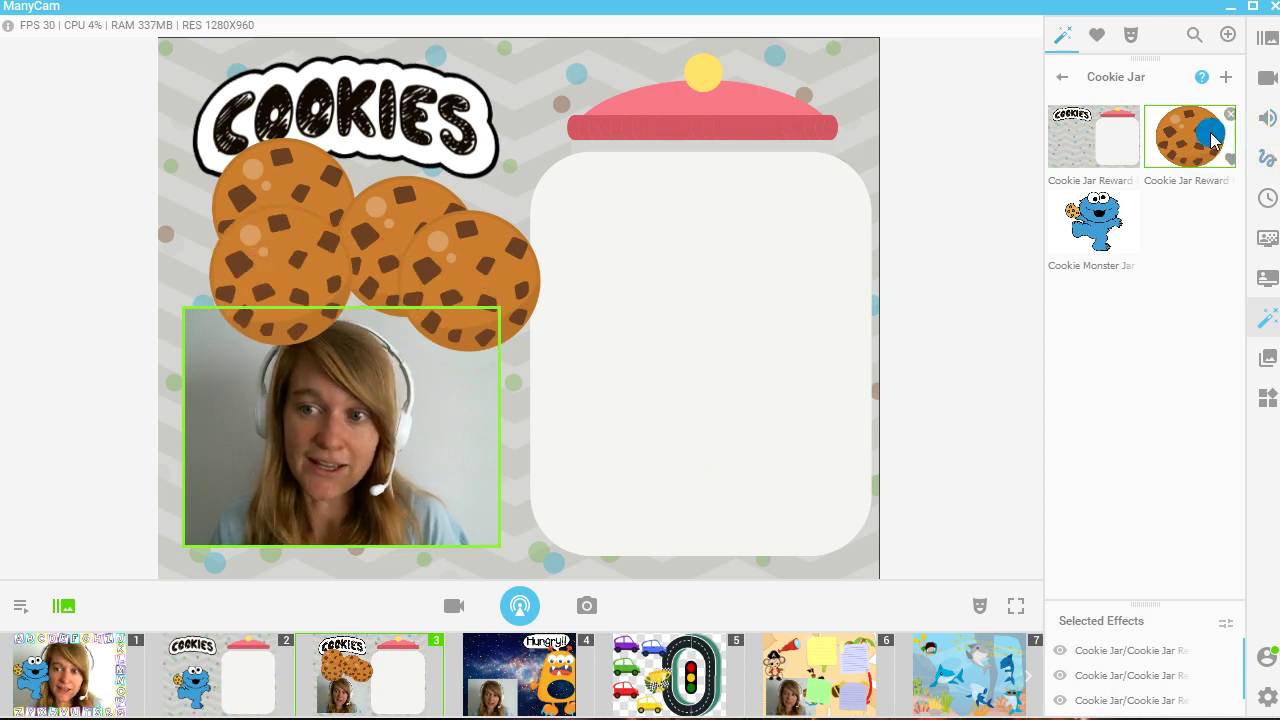
{"action": "left_click", "coordinate": [1213, 140]}
{"action": "left_click_drag", "start_coordinate": [665, 445], "coordinate": [383, 305]}
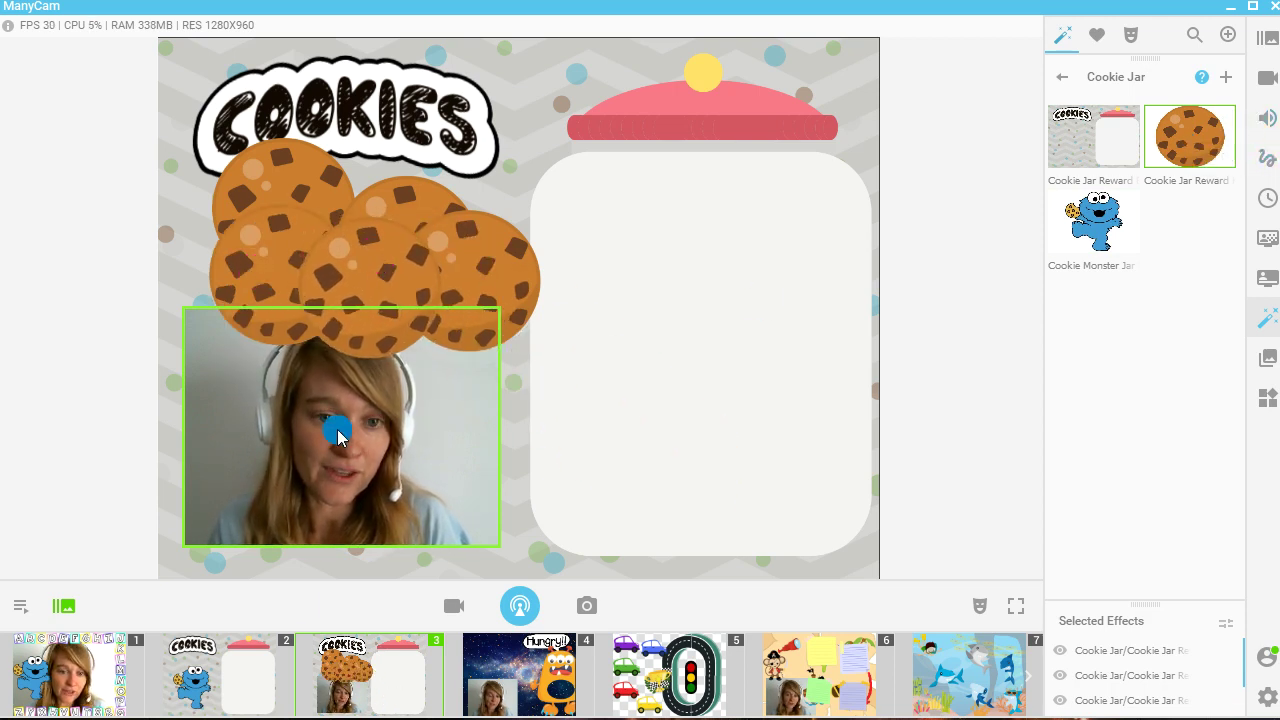
{"action": "left_click", "coordinate": [57, 672]}
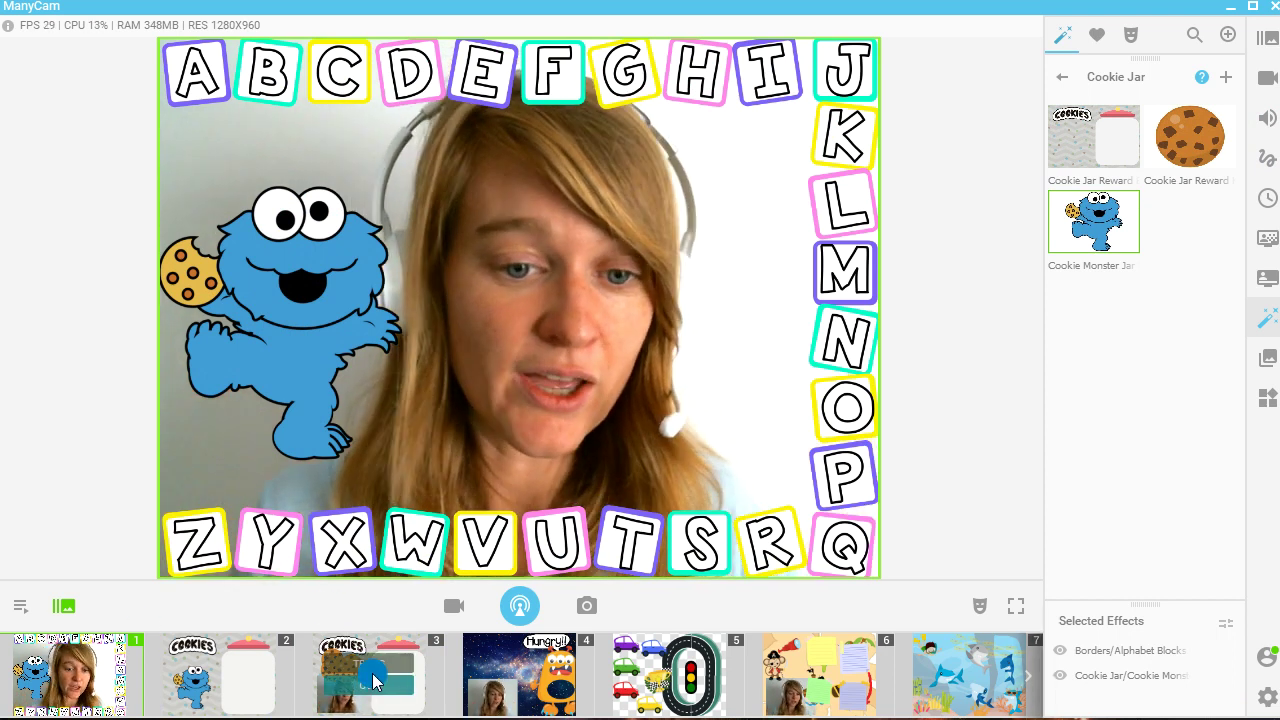
Turn off the Cookie Monster Jar effect on preset 2, then make preset 3 live again.
{"action": "left_click", "coordinate": [373, 678]}
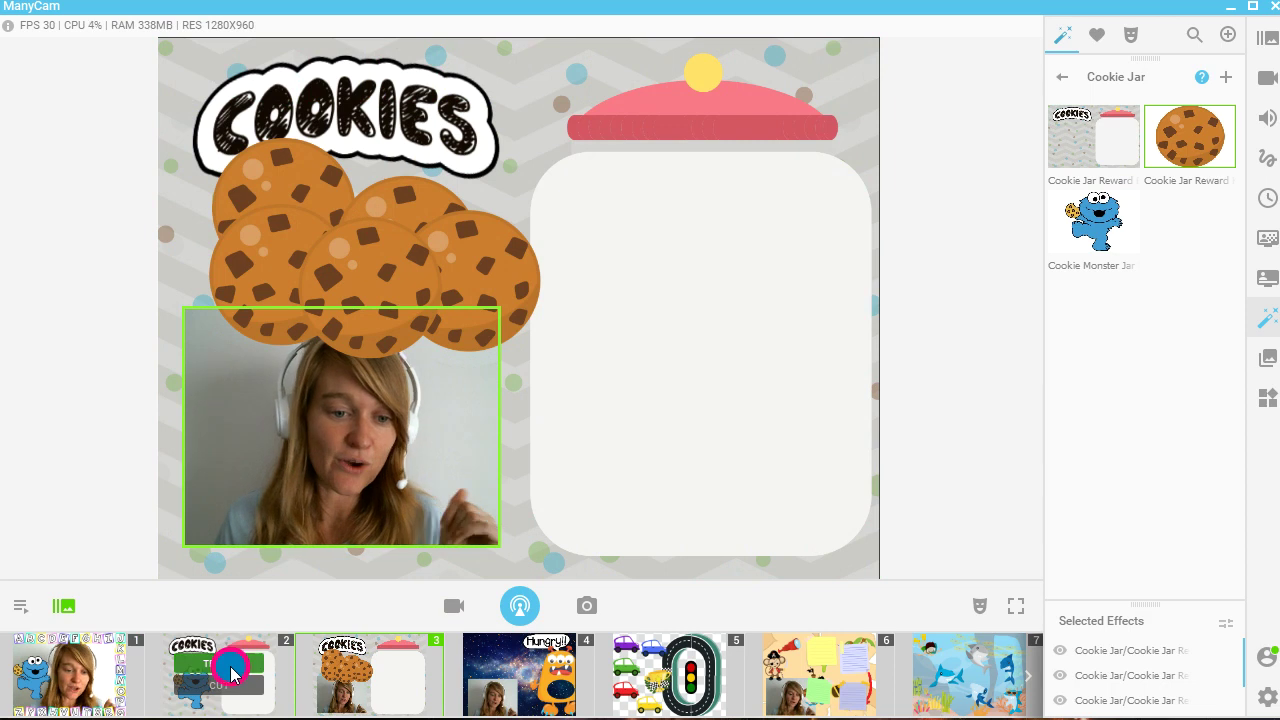
{"action": "left_click", "coordinate": [225, 678]}
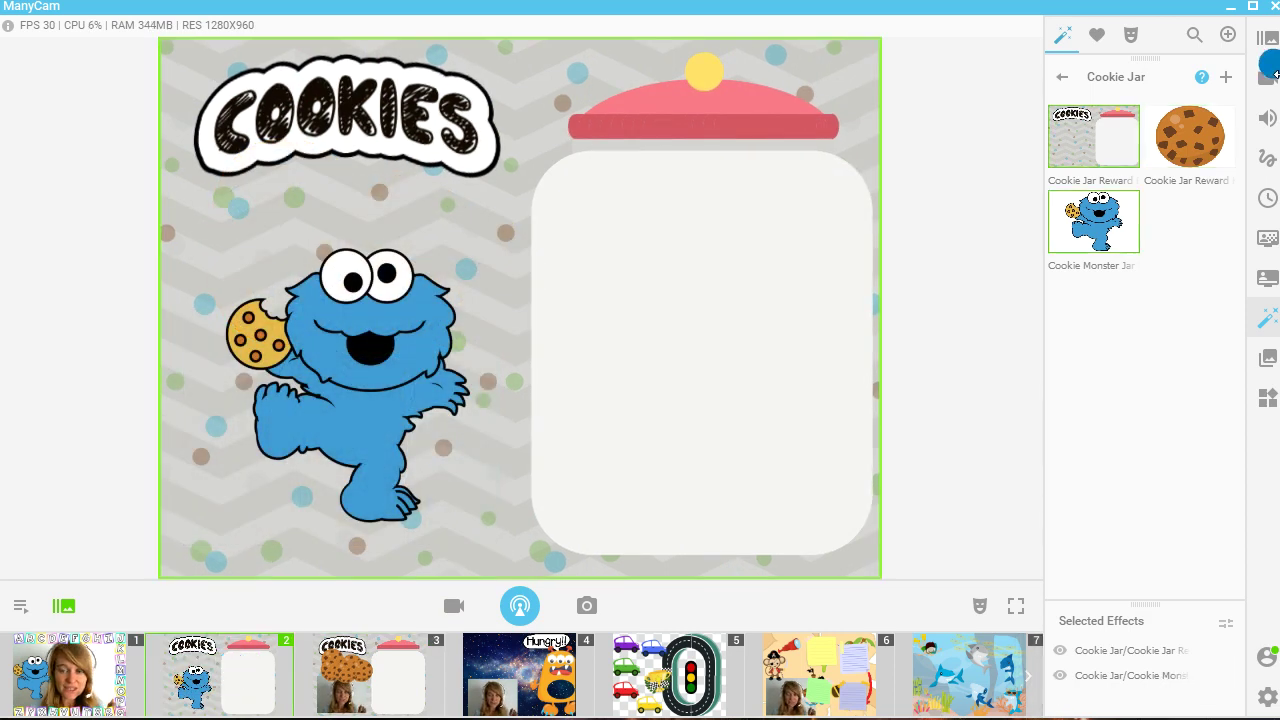
{"action": "left_click", "coordinate": [1097, 150]}
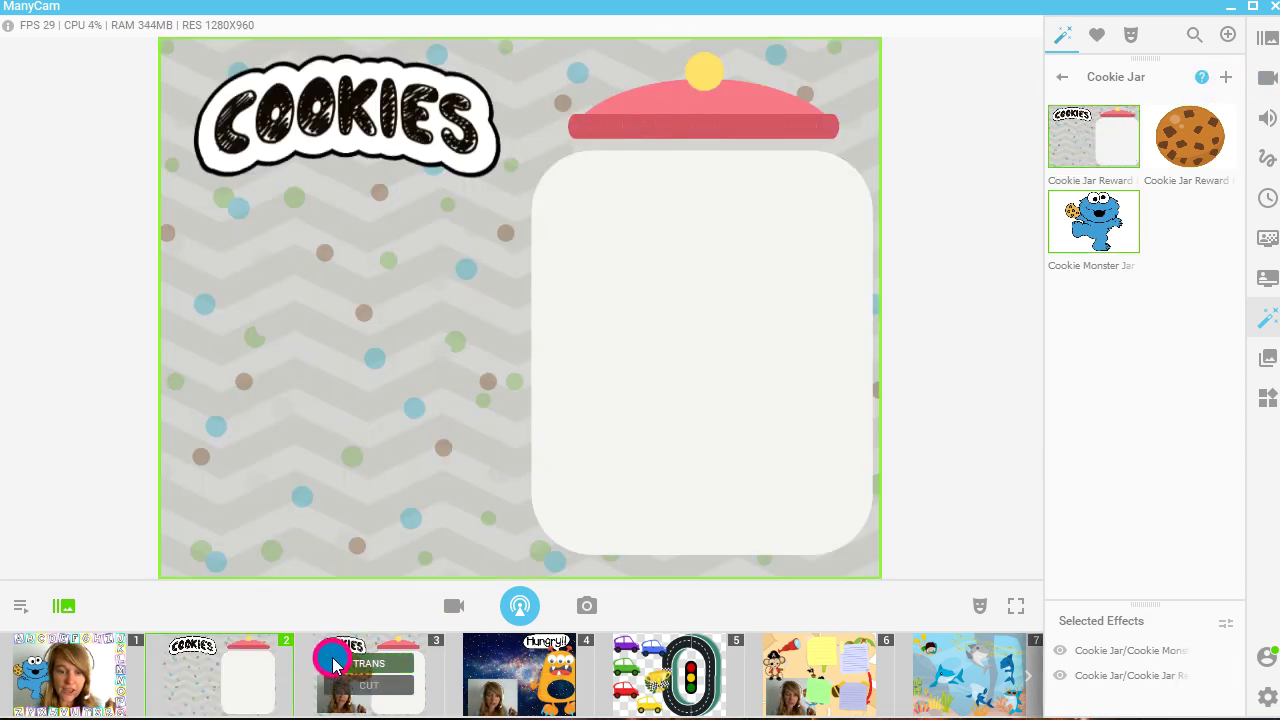
{"action": "left_click", "coordinate": [336, 660]}
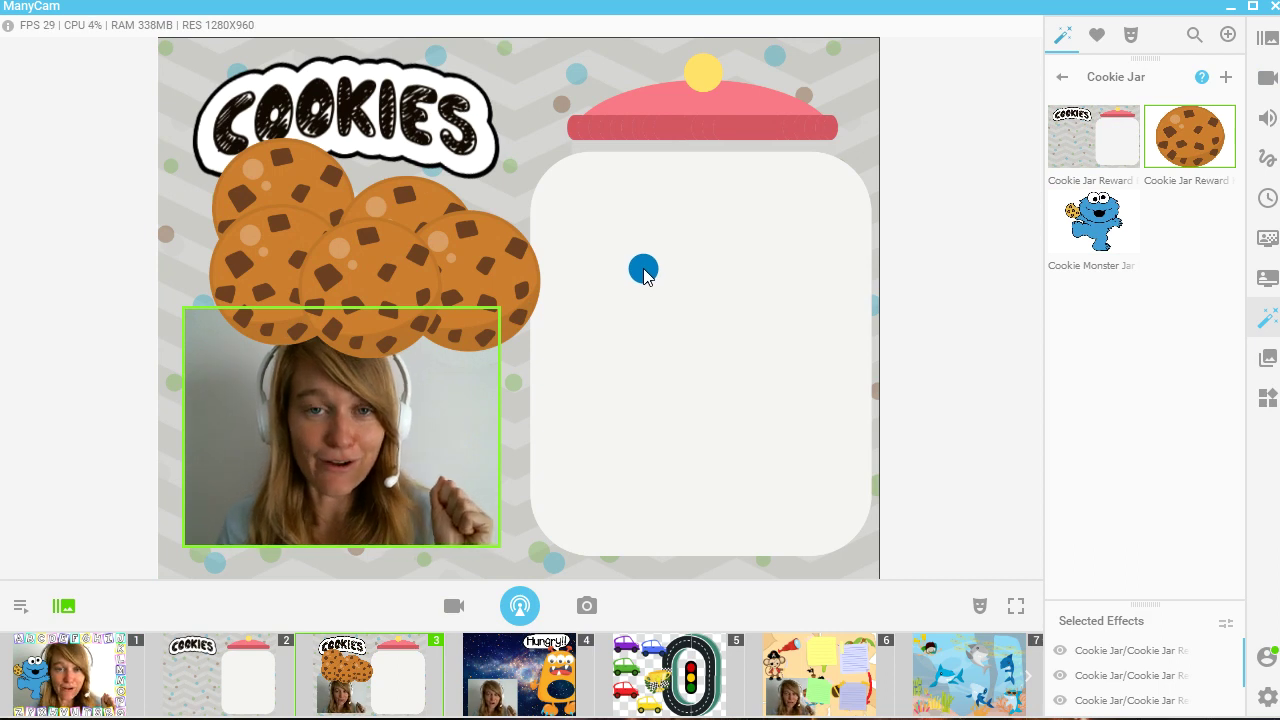